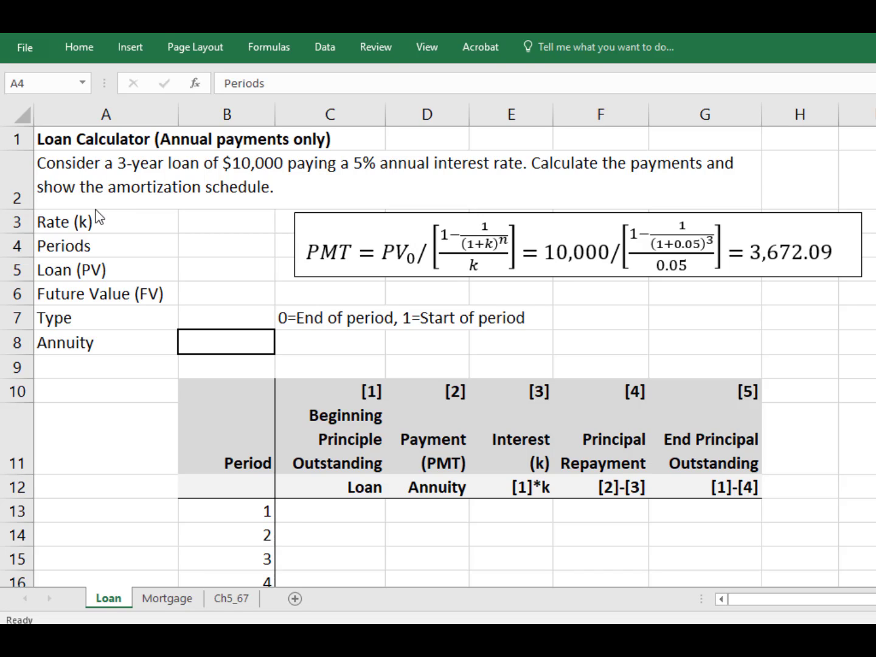
Step: Enter the loan inputs: rate 5%, 3 periods and a loan (PV) of 10000
{"action": "left_click", "coordinate": [214, 222]}
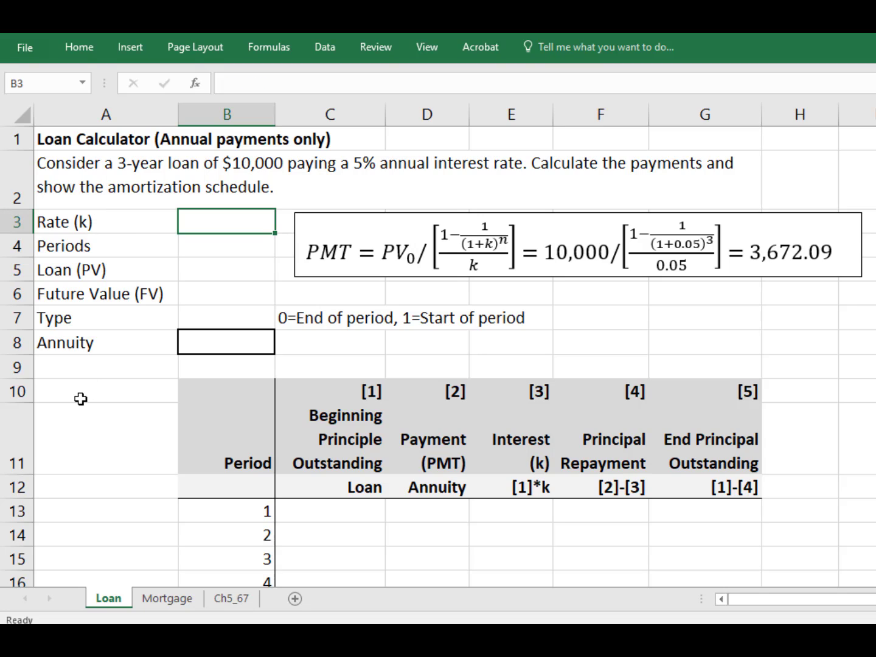
{"action": "type", "text": "5%"}
{"action": "key", "text": "Return"}
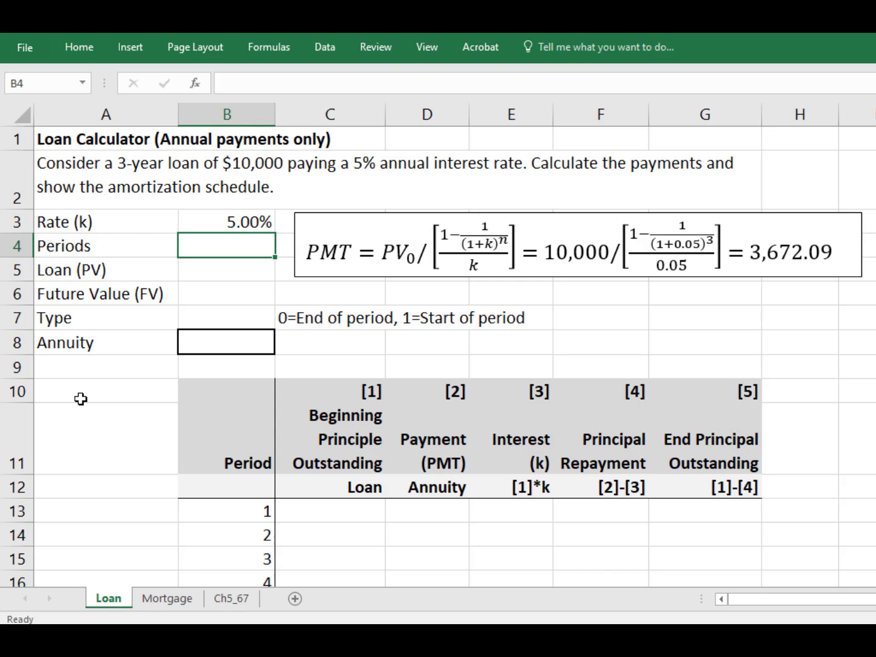
{"action": "type", "text": "3"}
{"action": "key", "text": "Return"}
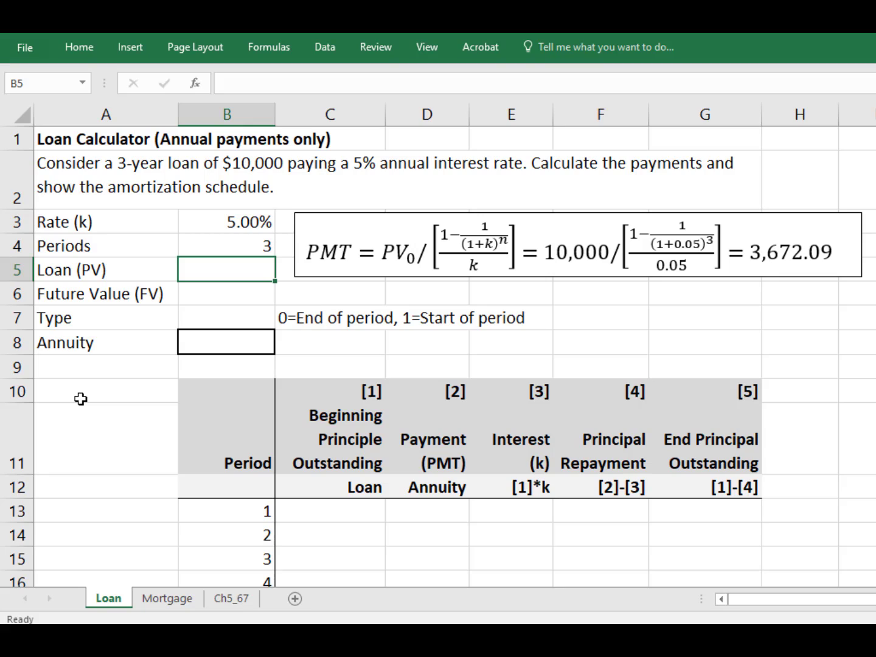
{"action": "type", "text": "10000"}
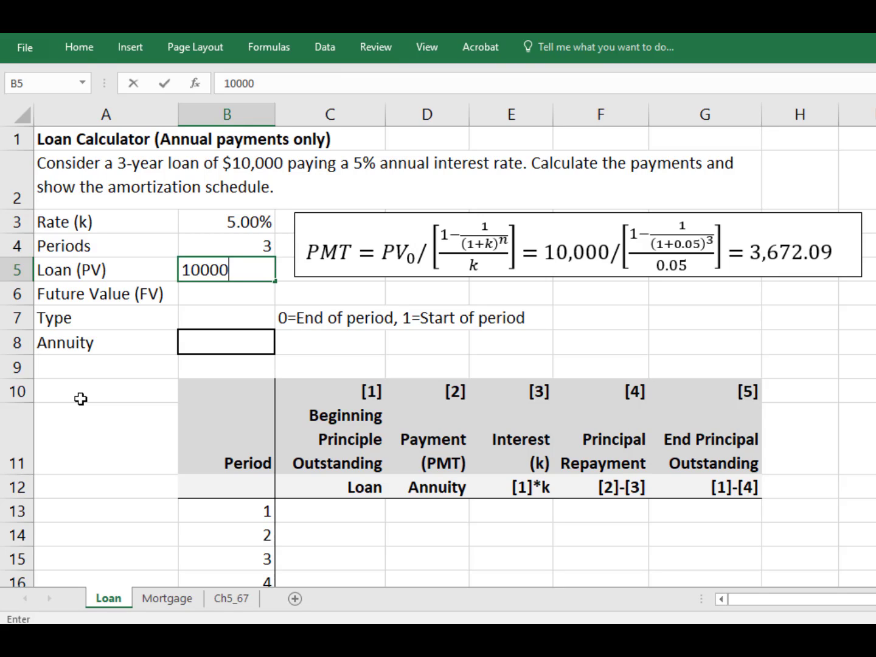
{"action": "key", "text": "Return"}
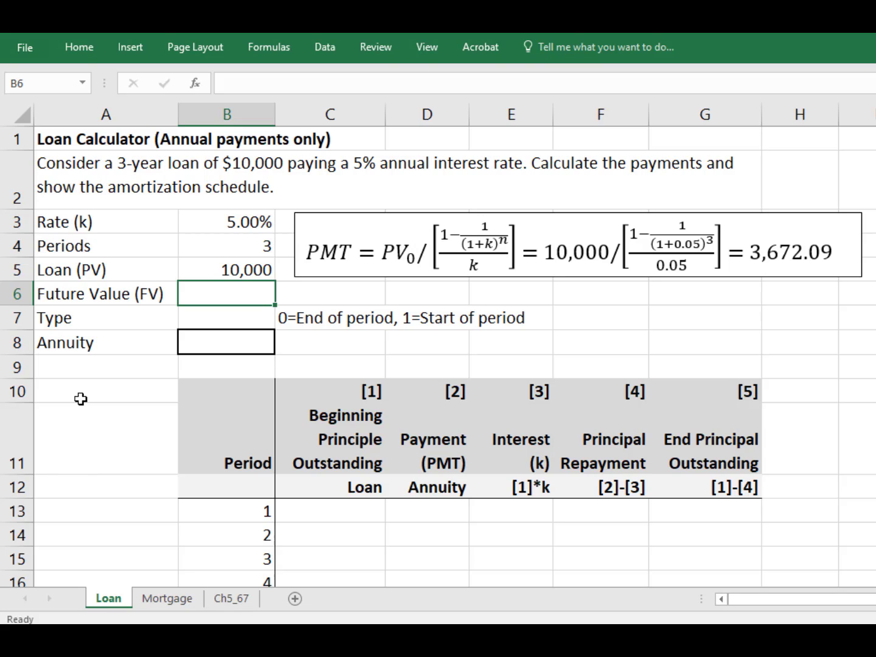
Step: Enter 0 for the future value and 0 for the payment type
{"action": "type", "text": "0"}
{"action": "key", "text": "Return"}
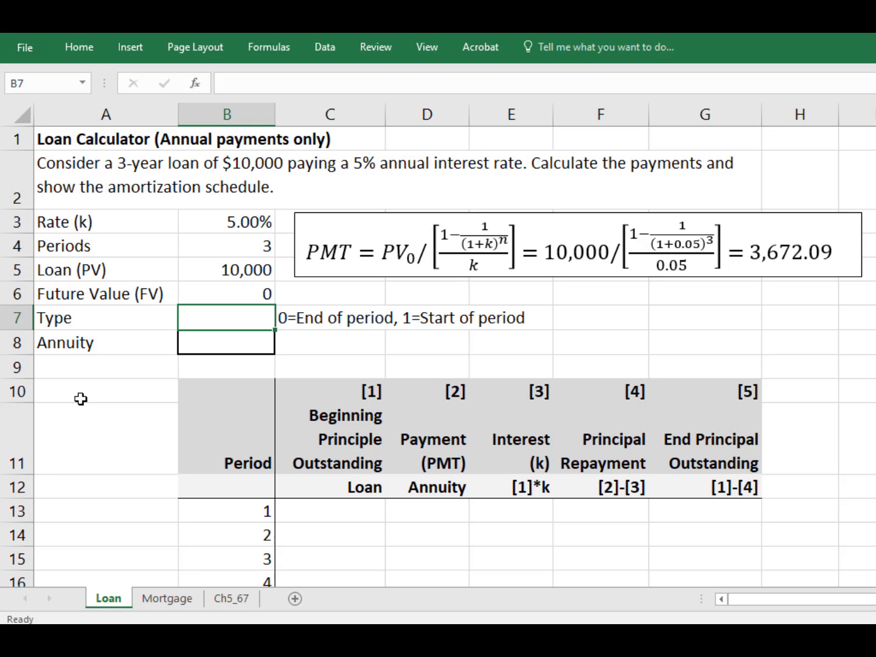
{"action": "type", "text": "0"}
{"action": "key", "text": "Return"}
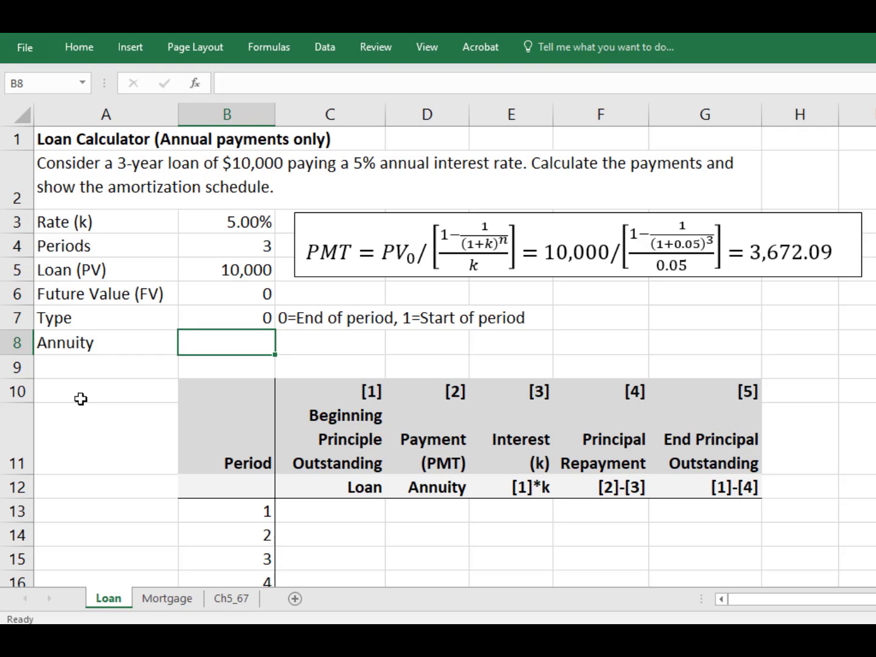
Step: Relabel the Annuity row as Payment
{"action": "key", "text": "Left"}
{"action": "type", "text": "Payment"}
{"action": "key", "text": "Tab"}
Step: Start a PMT formula in the payment cell and open the PMT help page to review its arguments
{"action": "type", "text": "=p"}
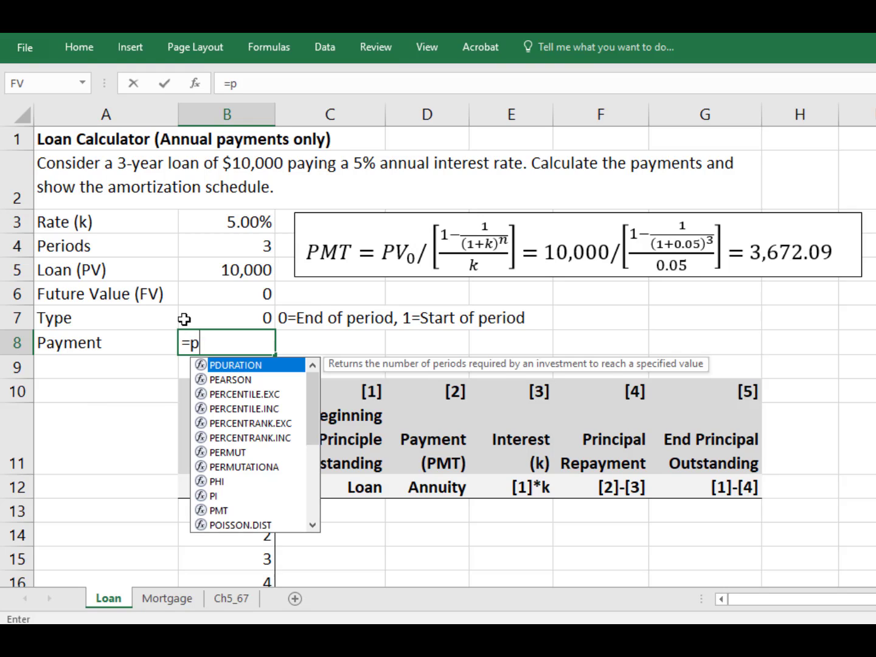
{"action": "type", "text": "mt"}
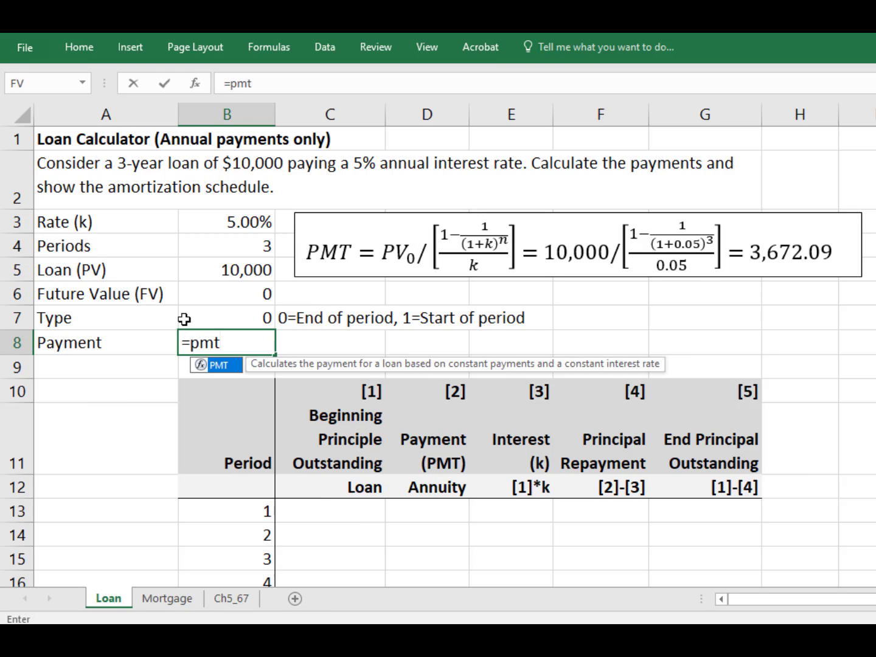
{"action": "type", "text": "("}
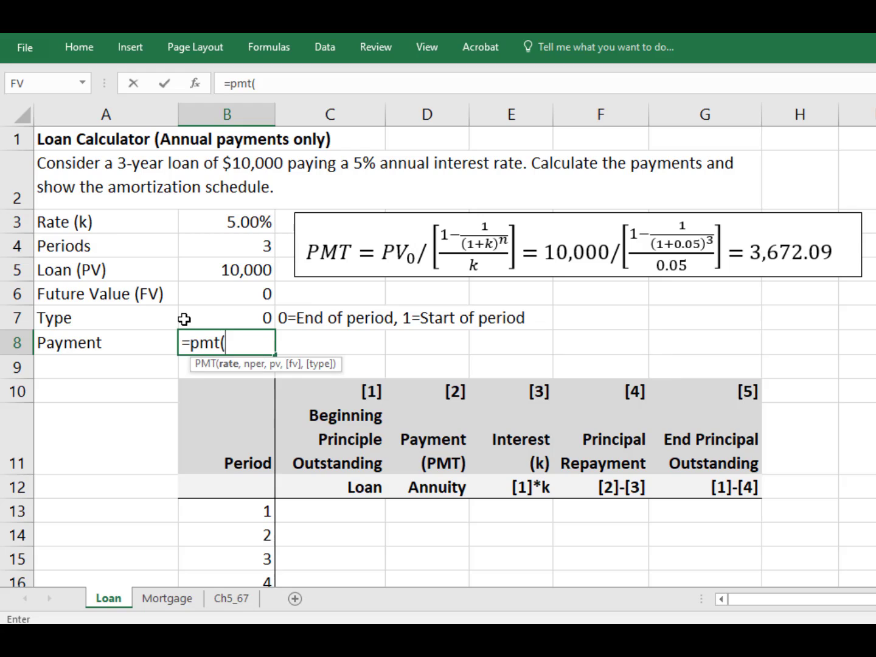
{"action": "left_click", "coordinate": [205, 366]}
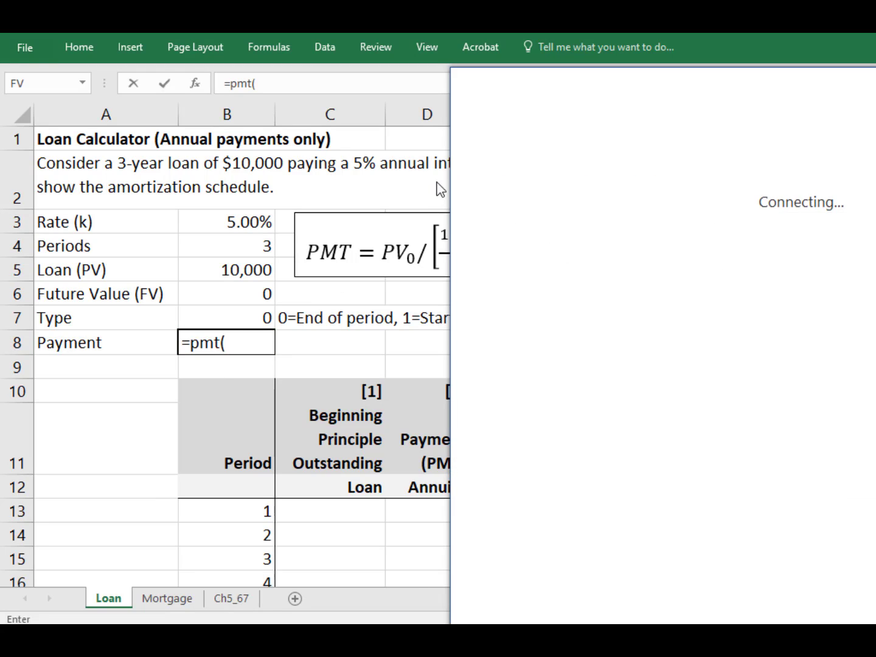
{"action": "left_click_drag", "start_coordinate": [566, 86], "coordinate": [390, 69]}
{"action": "scroll", "coordinate": [416, 318], "scroll_direction": "down", "scroll_amount": 3}
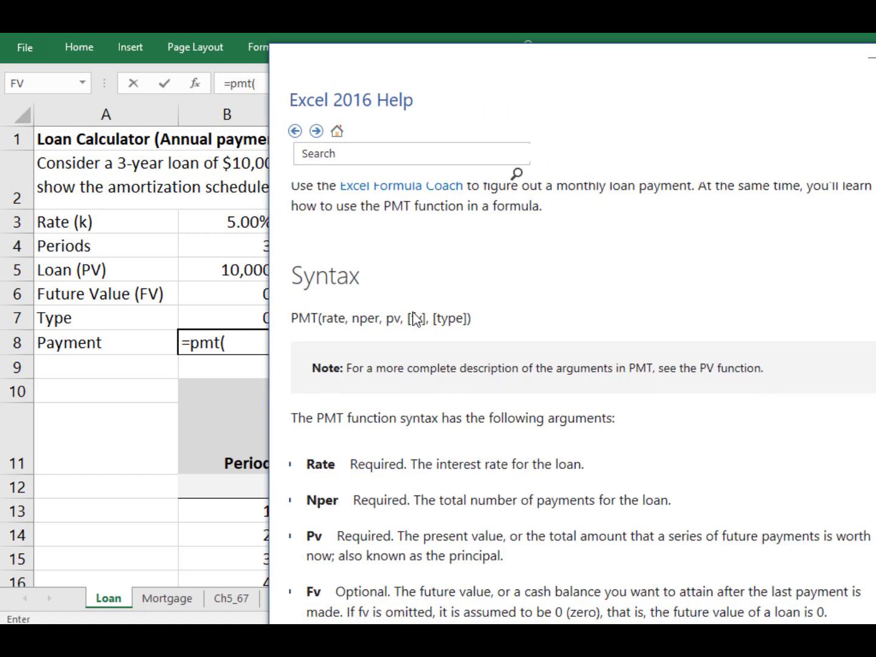
{"action": "scroll", "coordinate": [416, 318], "scroll_direction": "down", "scroll_amount": 1}
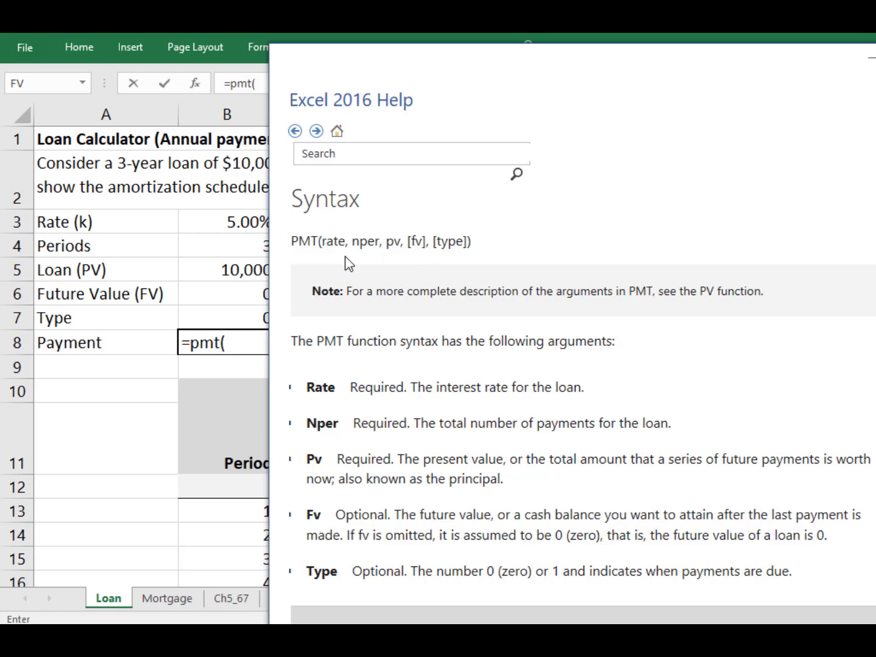
{"action": "left_click", "coordinate": [267, 342]}
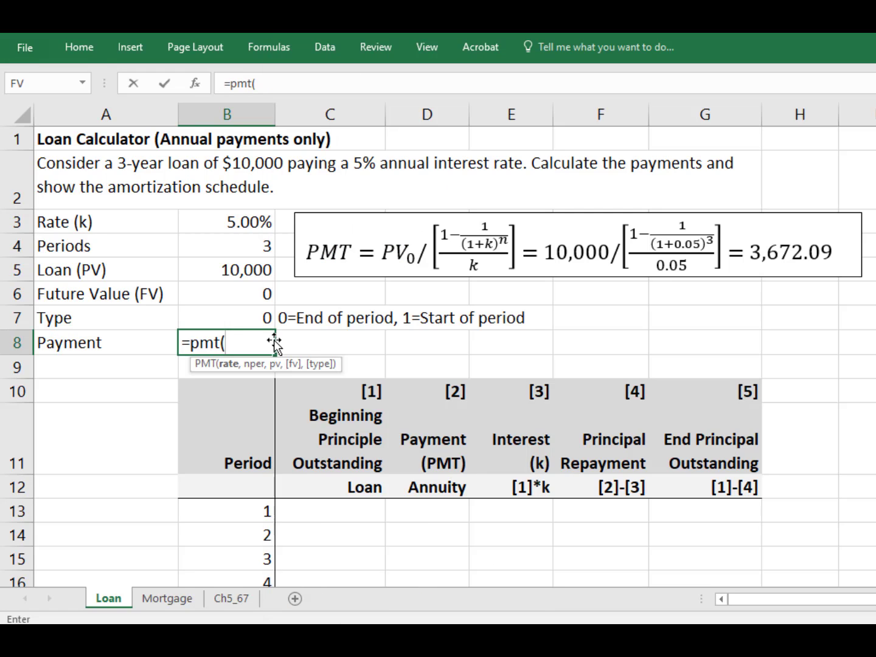
Step: Complete the payment formula as =PMT(B3,B4,B5,B6,B7) using the rate, periods, loan, future value and type cells
{"action": "left_click", "coordinate": [245, 224]}
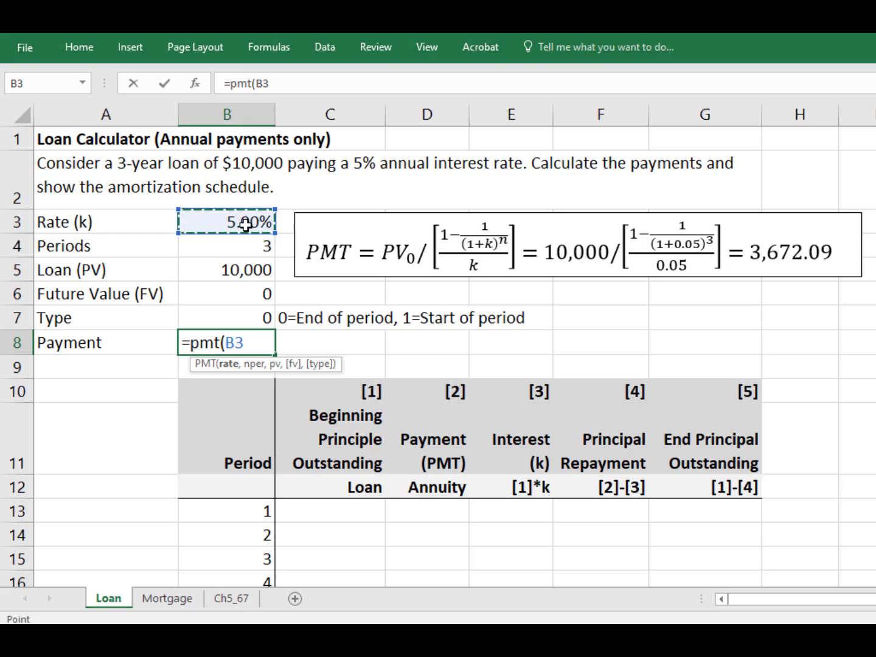
{"action": "type", "text": ","}
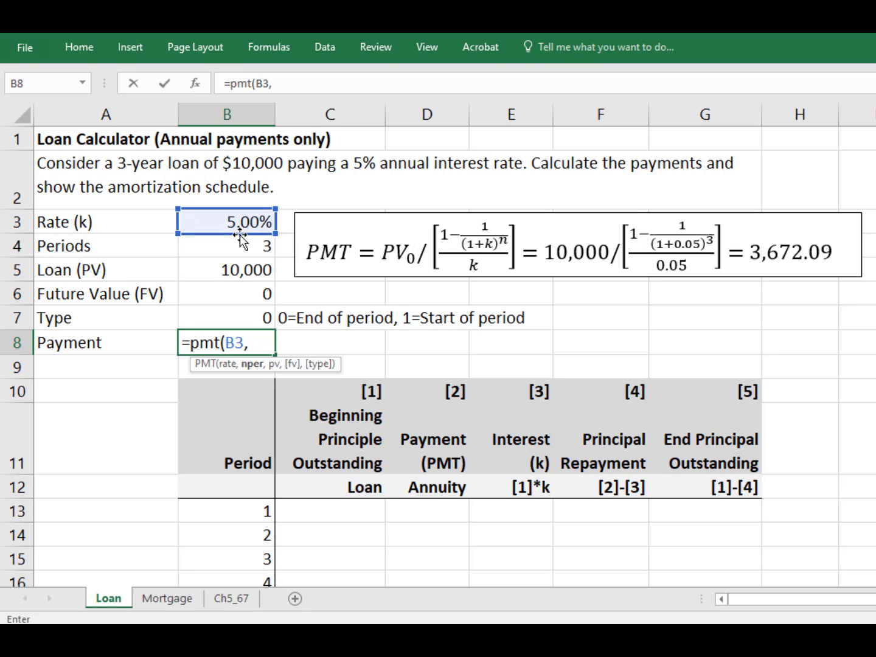
{"action": "left_click", "coordinate": [237, 244]}
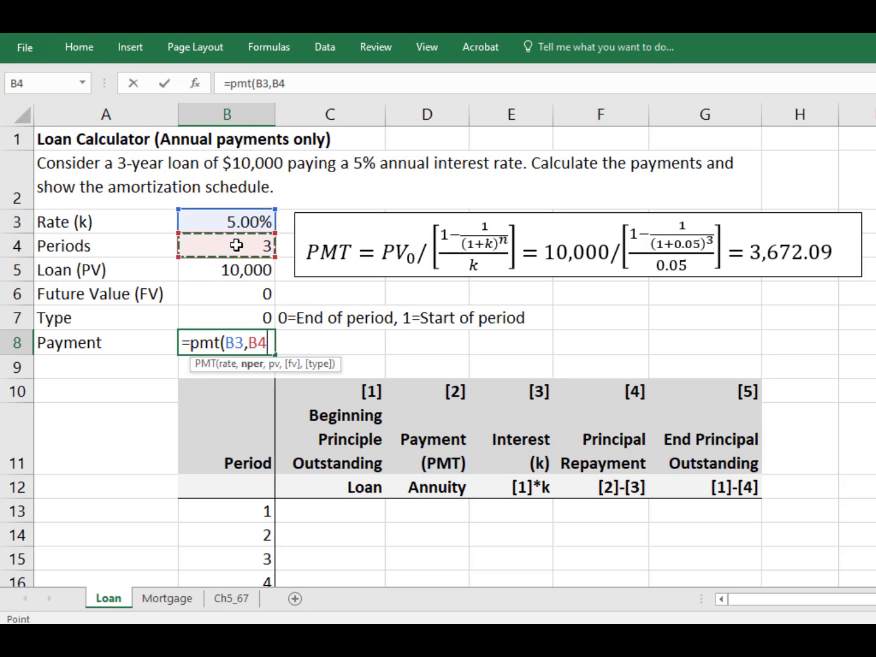
{"action": "type", "text": ","}
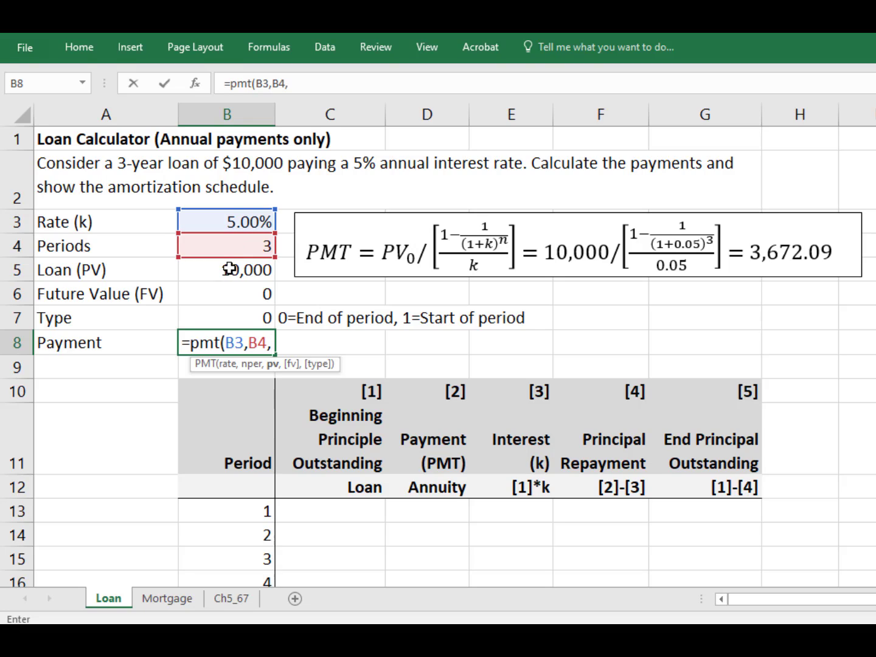
{"action": "left_click", "coordinate": [230, 269]}
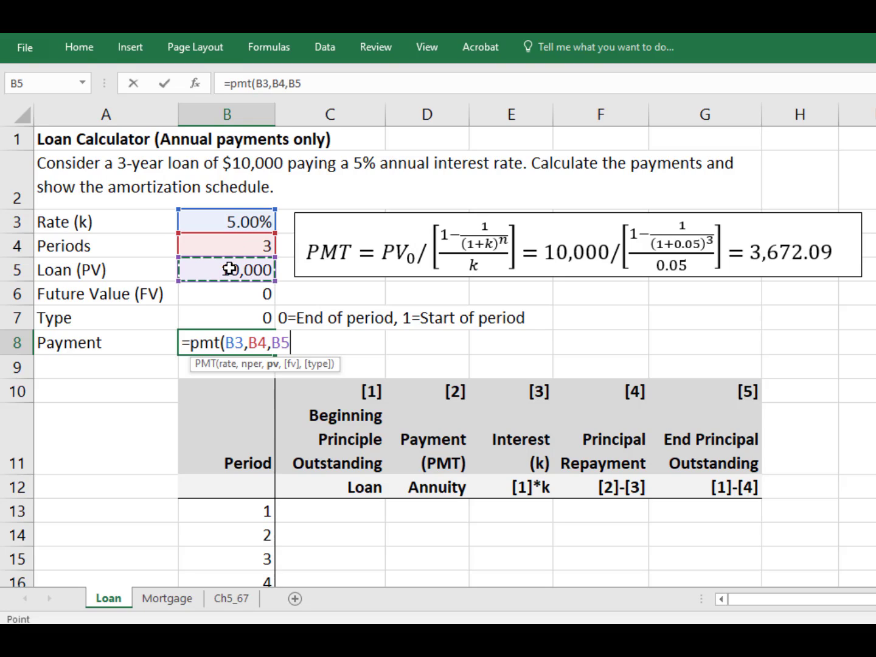
{"action": "type", "text": ","}
{"action": "left_click", "coordinate": [242, 305]}
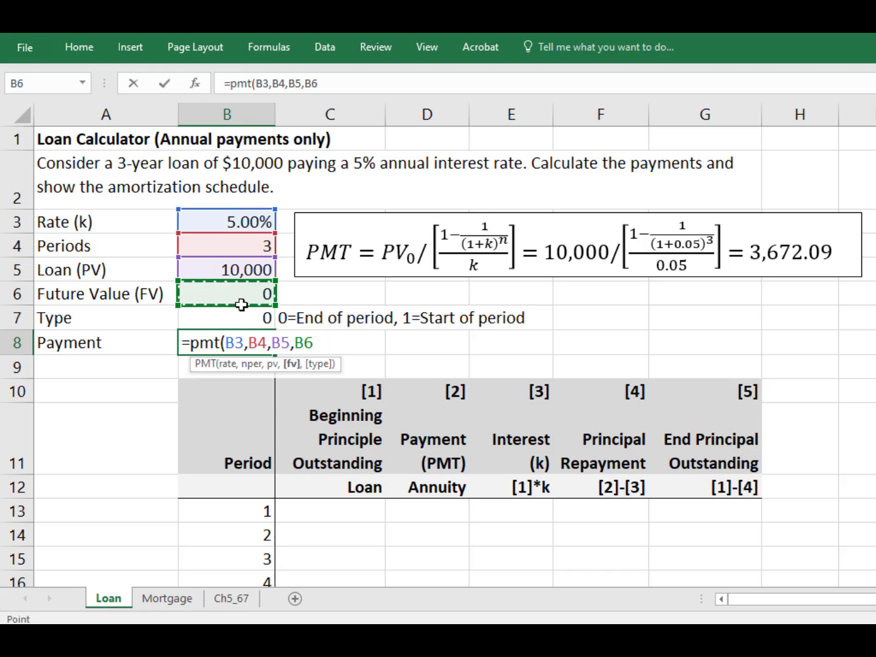
{"action": "type", "text": ","}
{"action": "left_click", "coordinate": [235, 319]}
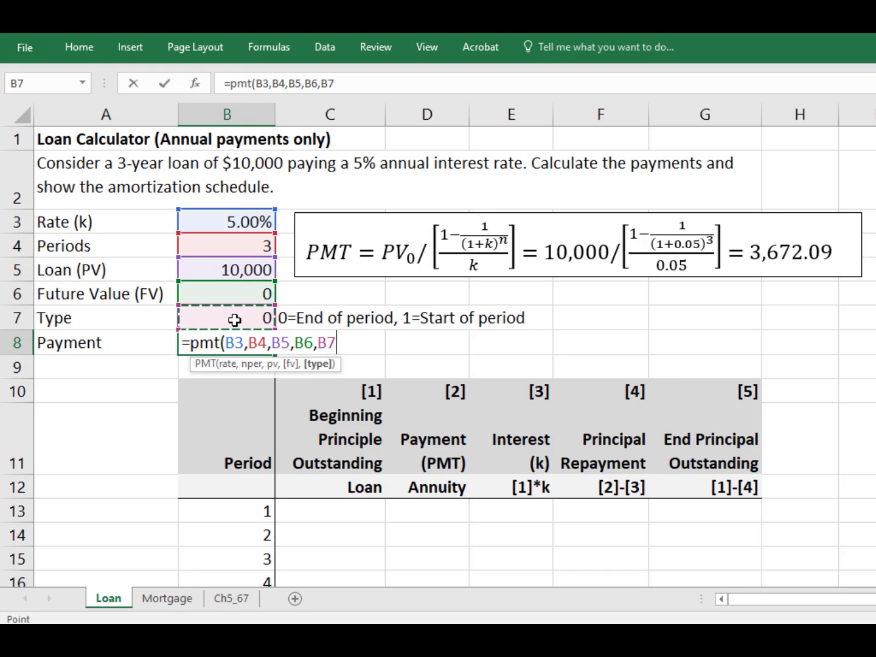
{"action": "type", "text": ")"}
{"action": "key", "text": "Return"}
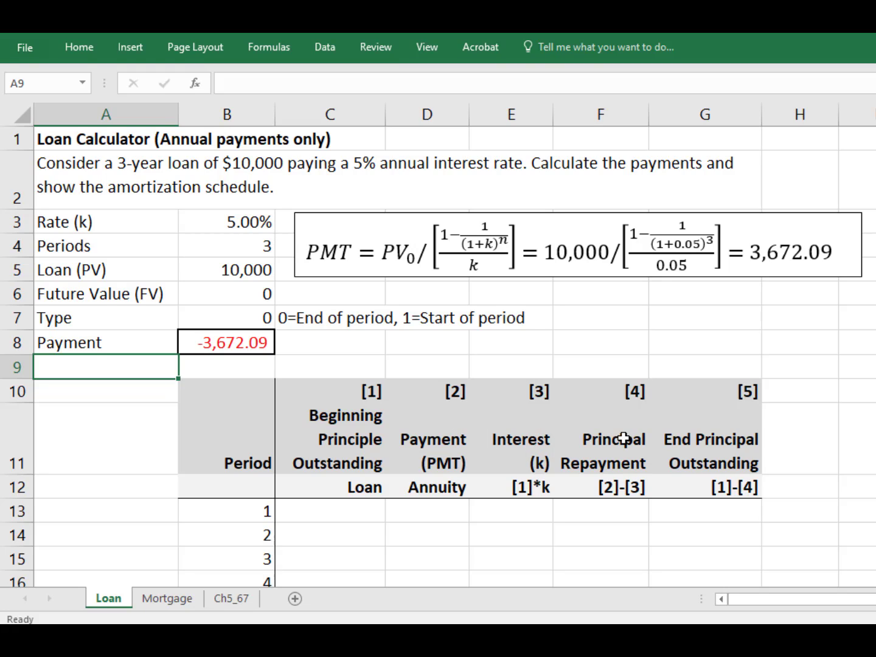
Step: Set period 1's beginning principal outstanding to reference the loan amount in B5
{"action": "left_click", "coordinate": [345, 509]}
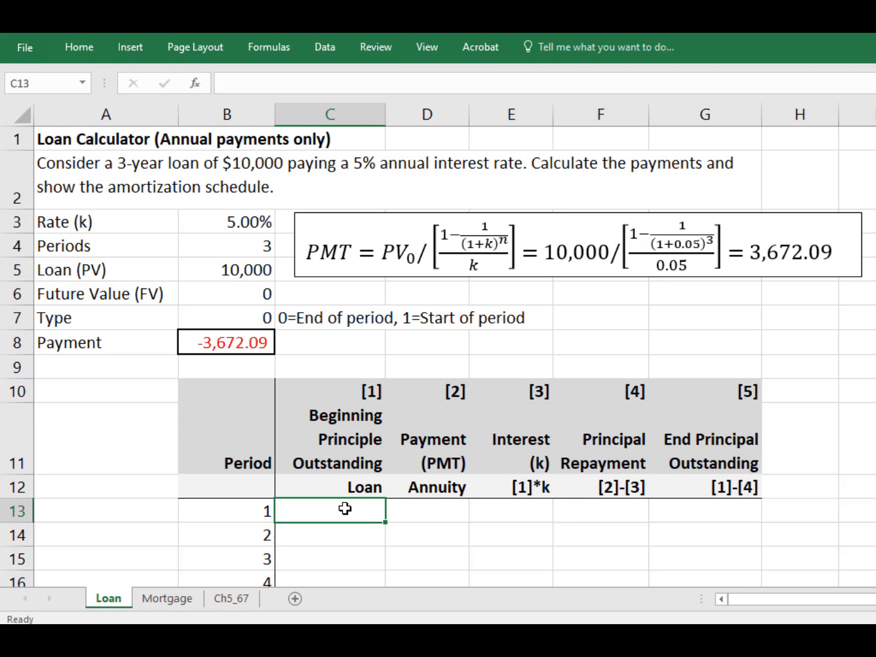
{"action": "type", "text": "="}
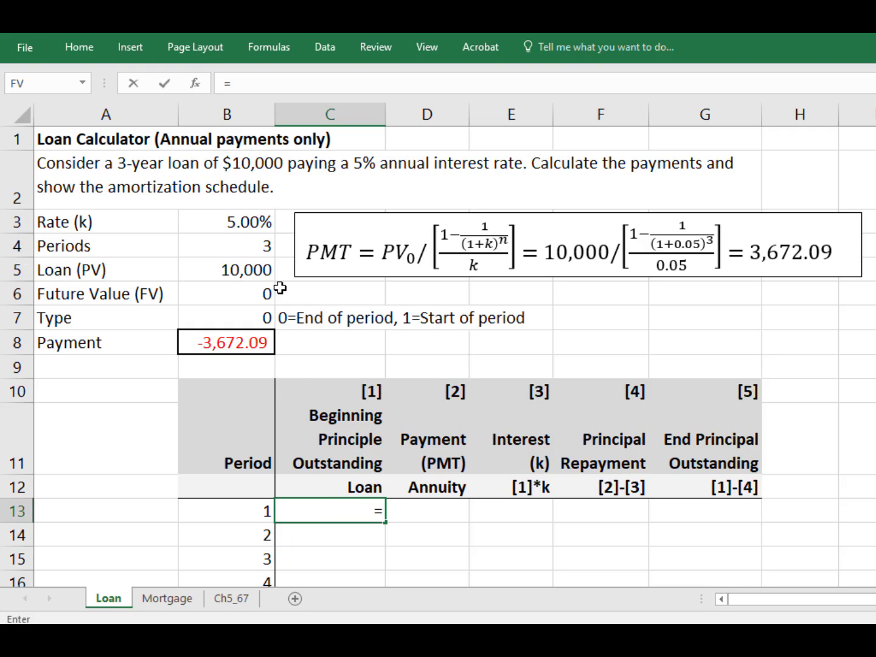
{"action": "left_click", "coordinate": [247, 268]}
{"action": "key", "text": "Return"}
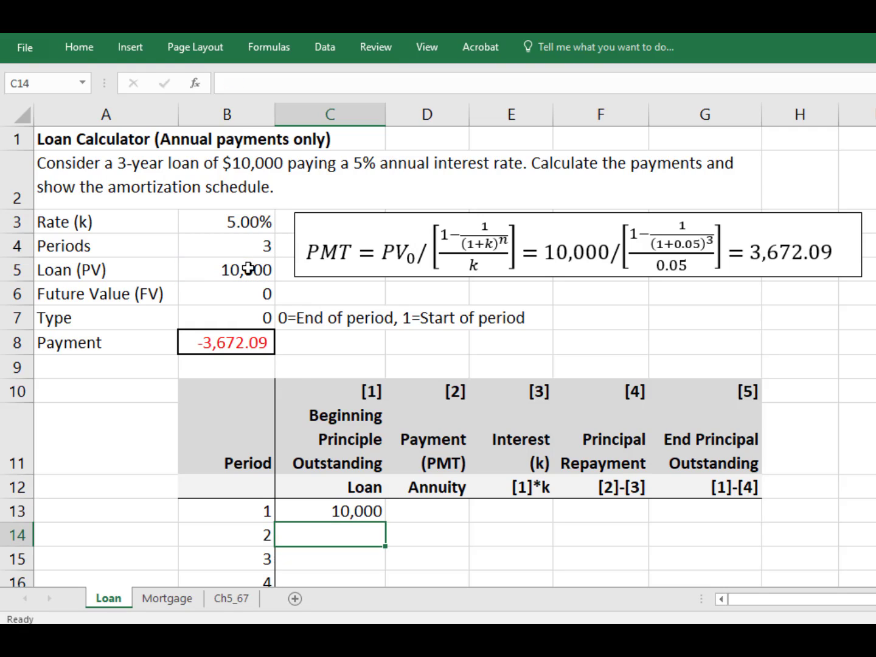
Step: Set period 1's payment to an absolute reference to the payment cell, $B$8
{"action": "key", "text": "Up"}
{"action": "key", "text": "Right"}
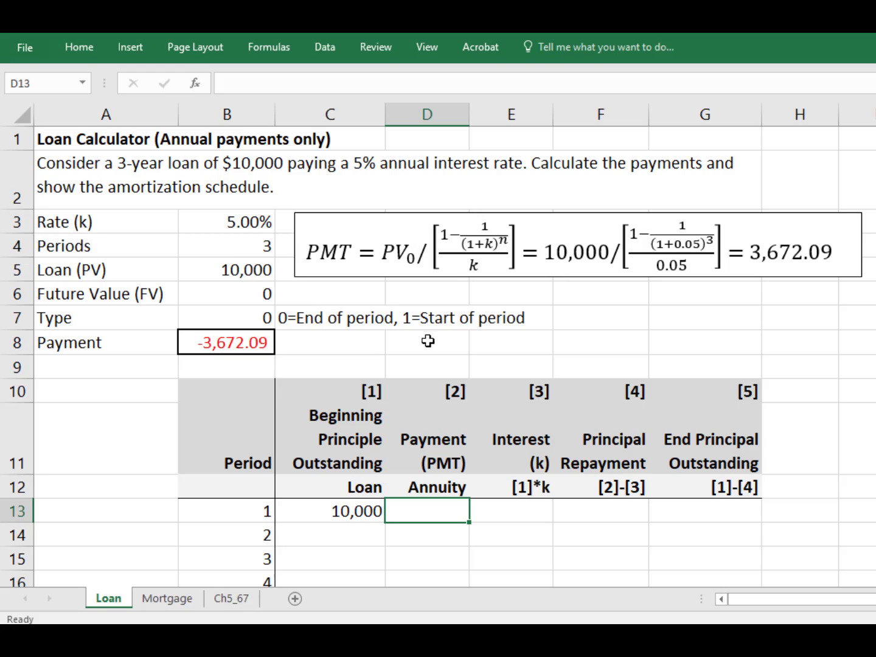
{"action": "left_click", "coordinate": [243, 343]}
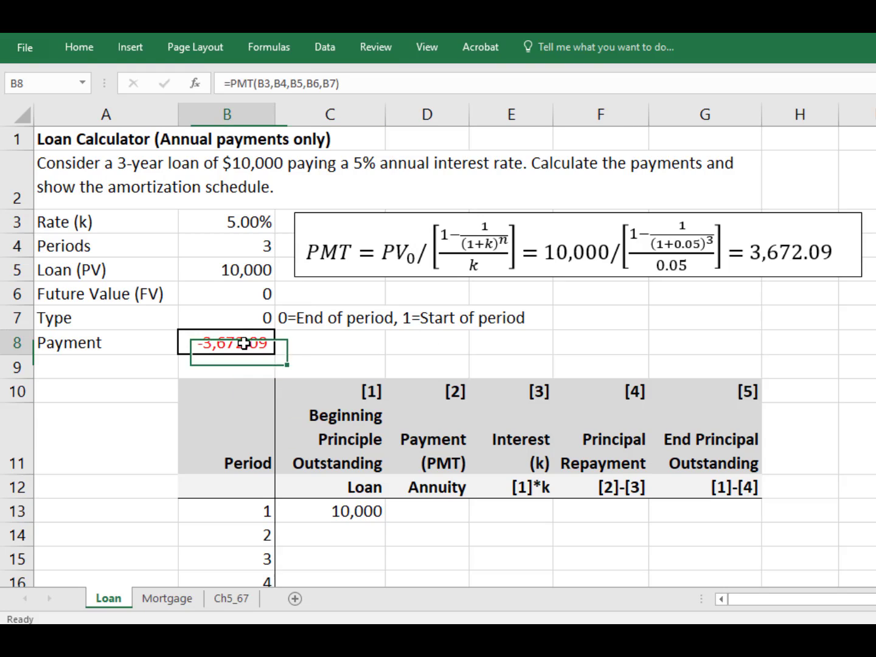
{"action": "key", "text": "ctrl+c"}
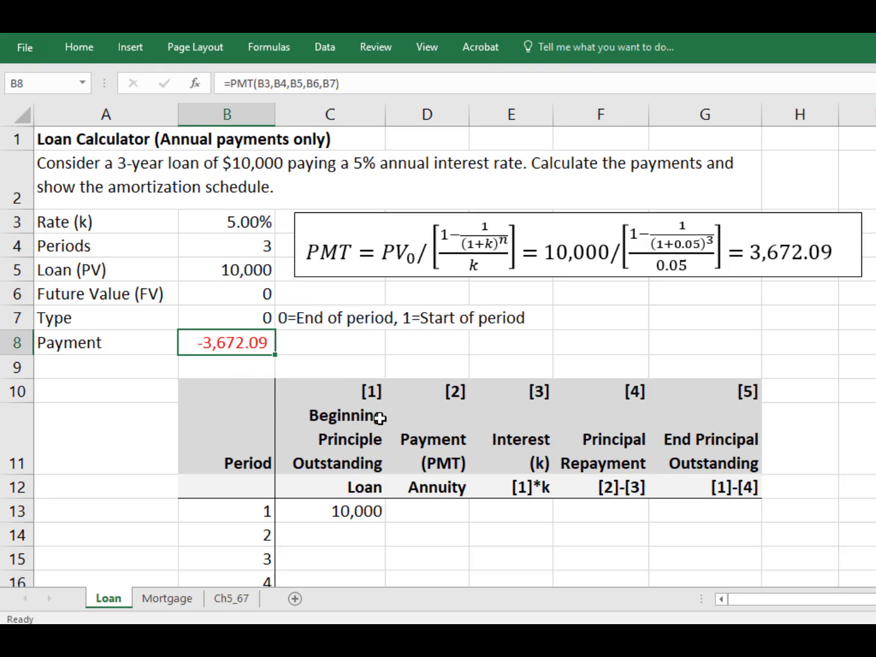
{"action": "left_click", "coordinate": [429, 513]}
{"action": "type", "text": "="}
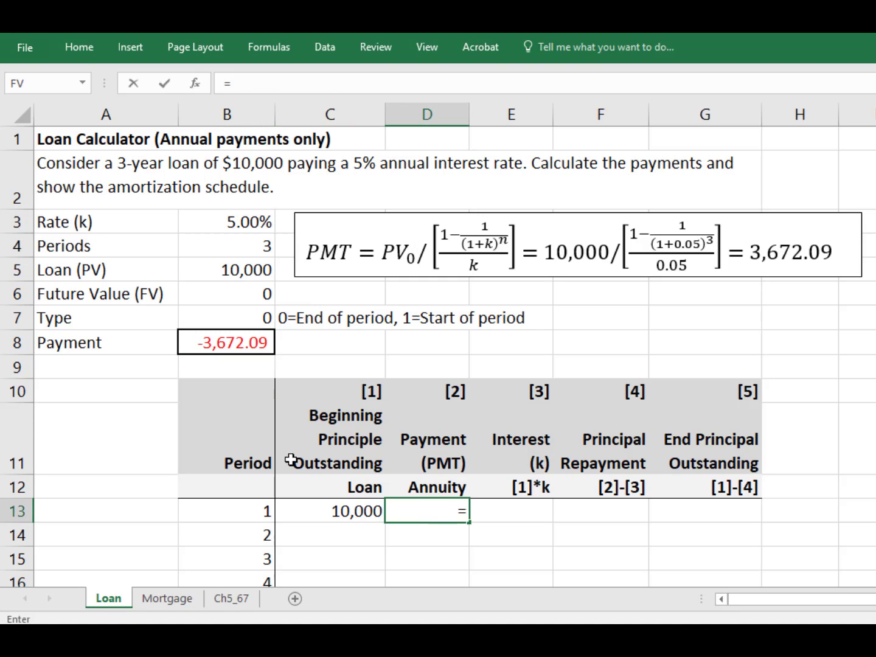
{"action": "left_click", "coordinate": [238, 342]}
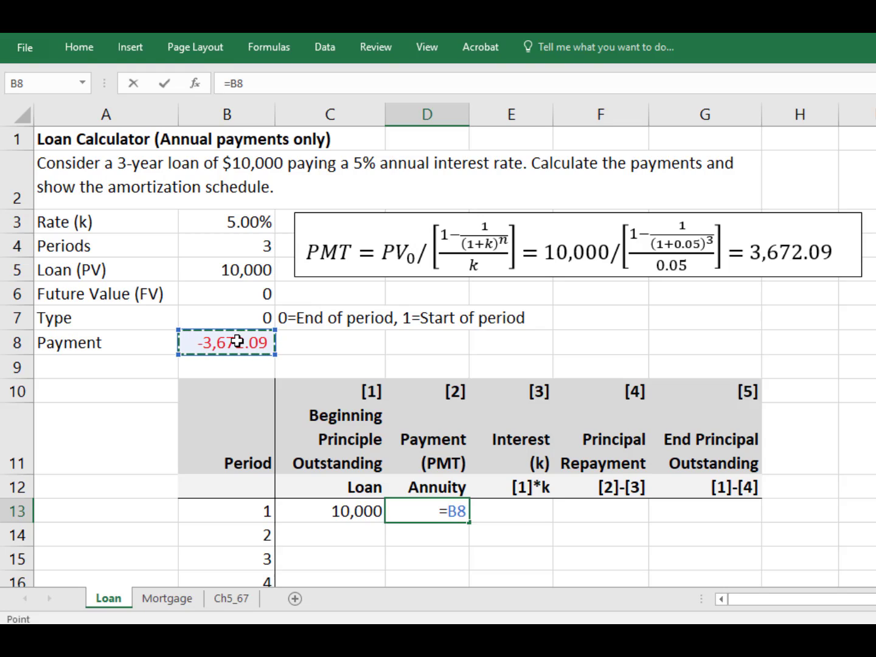
{"action": "key", "text": "F4"}
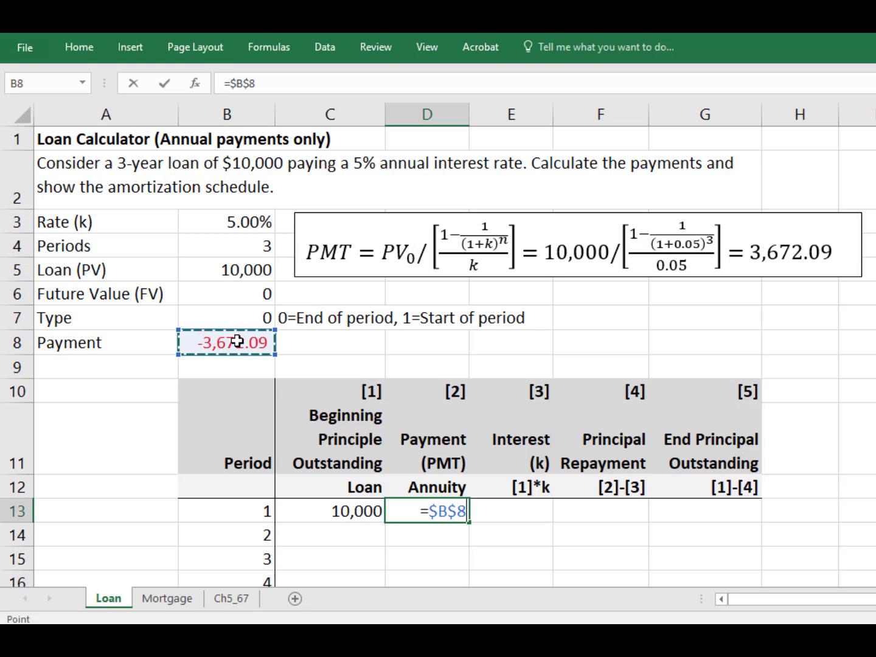
{"action": "key", "text": "Return"}
Step: Enter period 1's interest as the negated absolute rate times the beginning principal, =-$B$3*C13
{"action": "key", "text": "Up"}
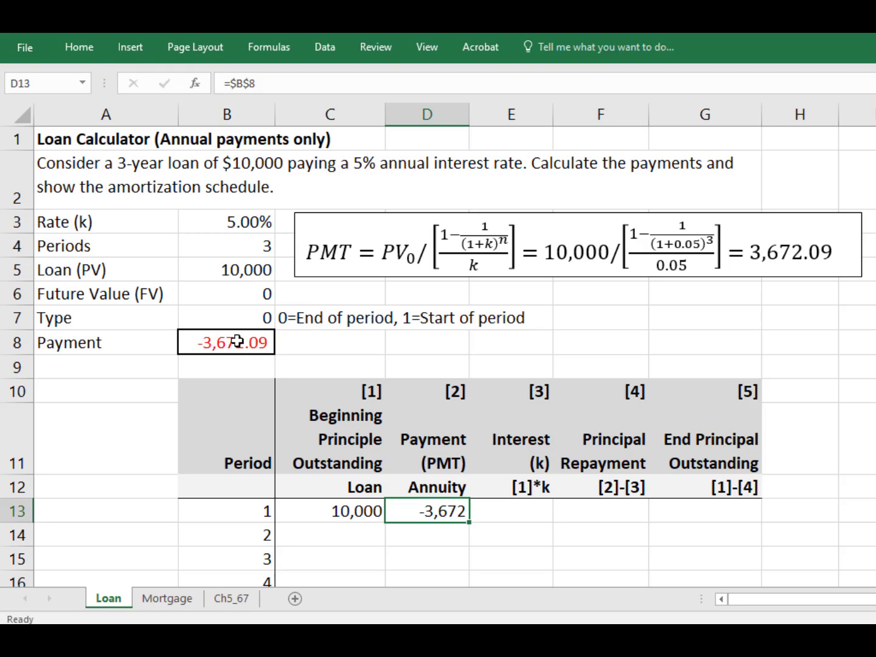
{"action": "key", "text": "Right"}
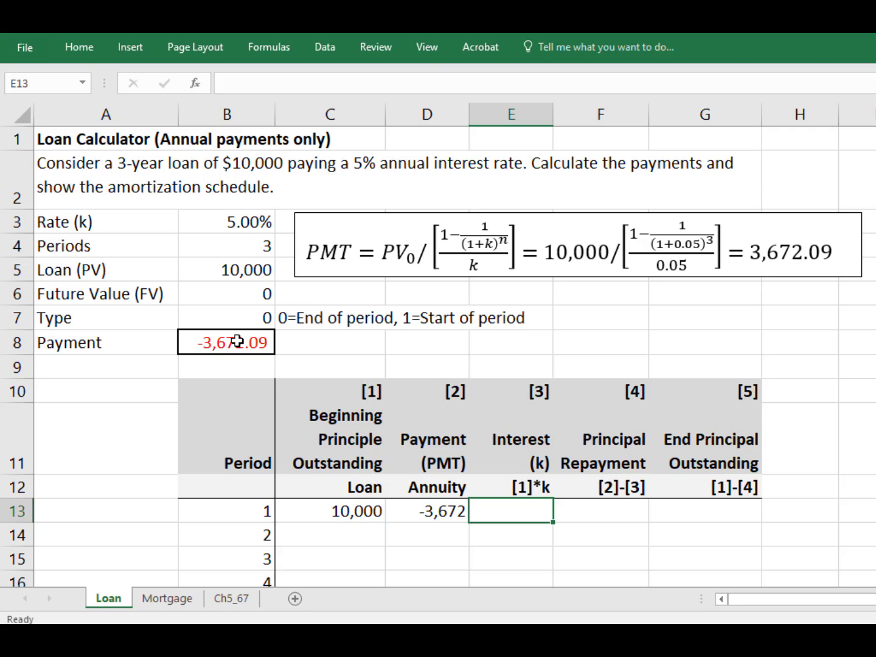
{"action": "type", "text": "="}
{"action": "left_click", "coordinate": [223, 225]}
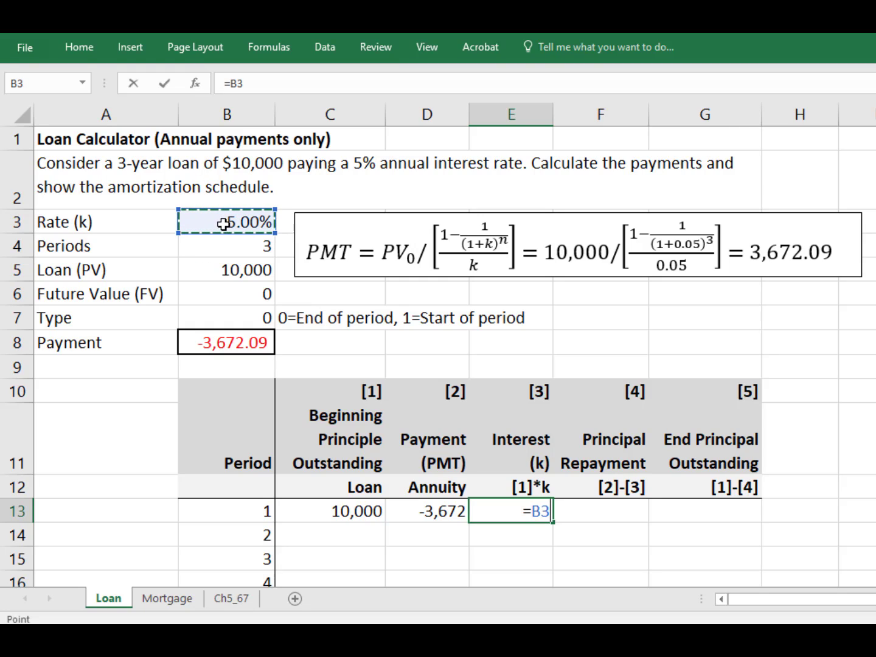
{"action": "key", "text": "F4"}
{"action": "type", "text": "*"}
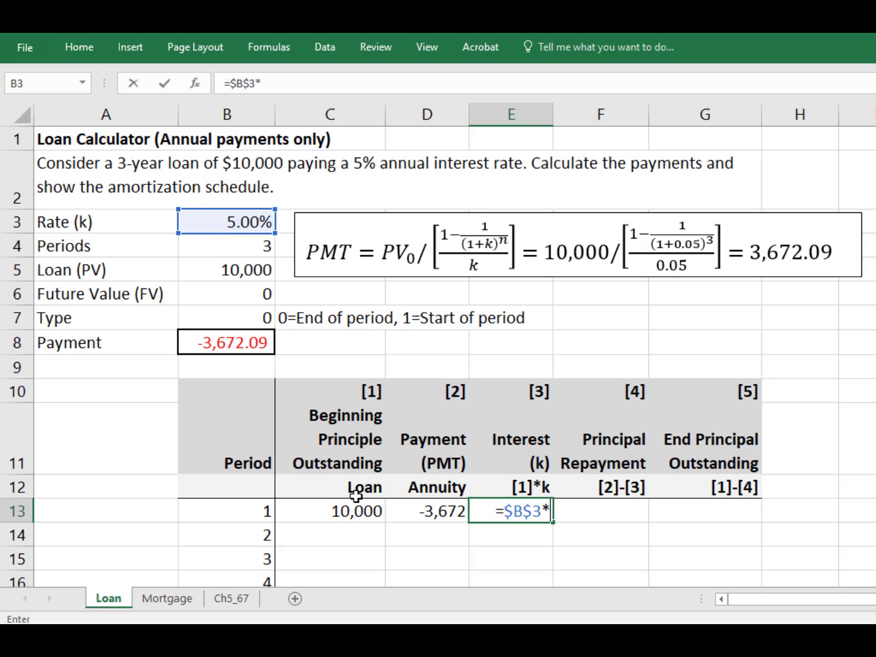
{"action": "left_click", "coordinate": [345, 512]}
{"action": "key", "text": "Return"}
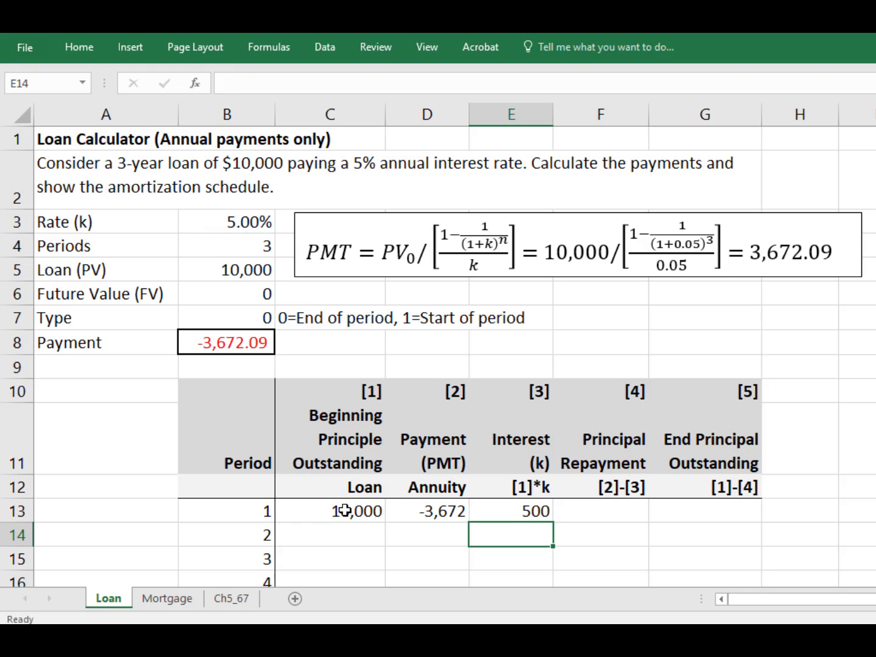
{"action": "key", "text": "Up"}
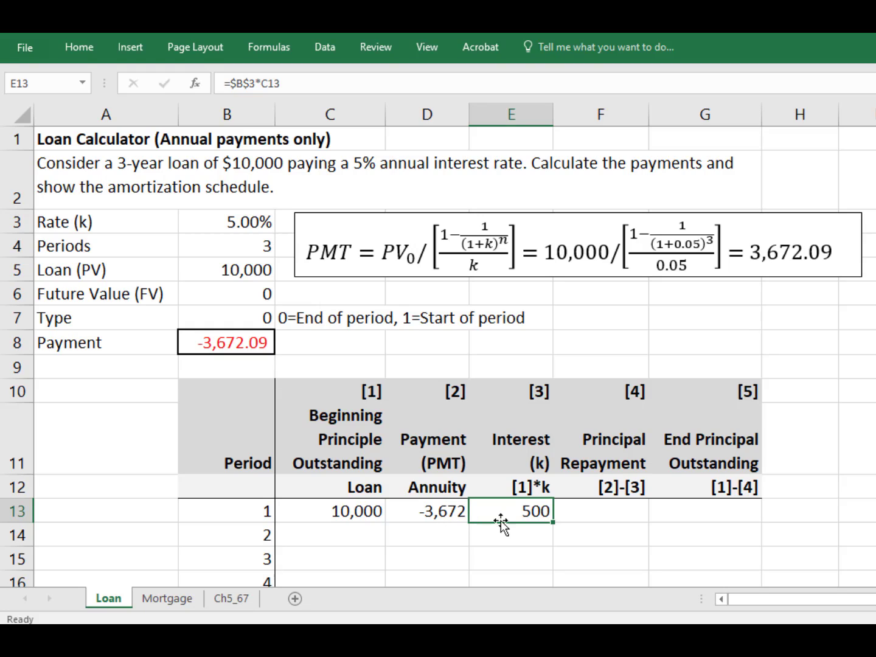
{"action": "left_click", "coordinate": [233, 85]}
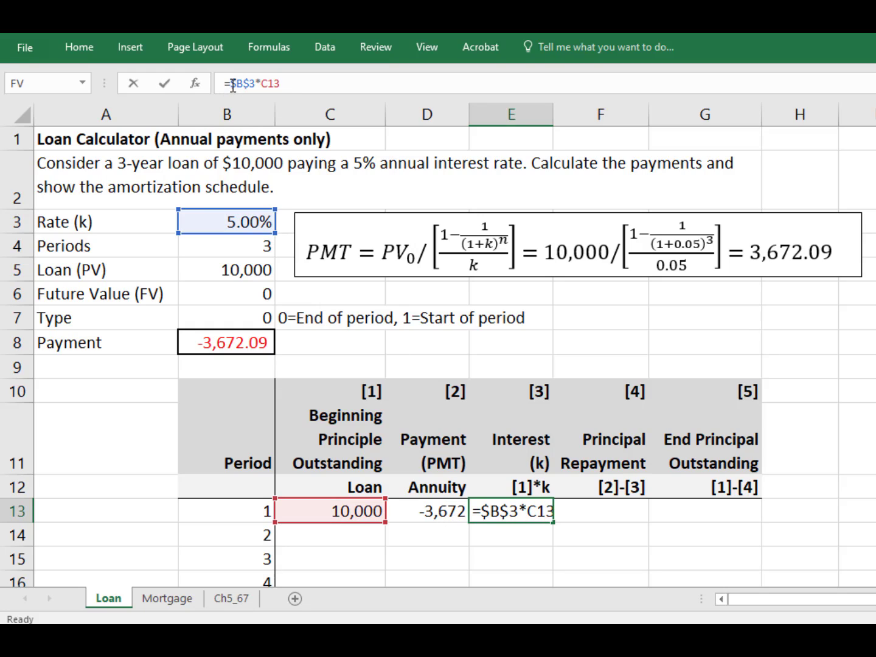
{"action": "type", "text": "-"}
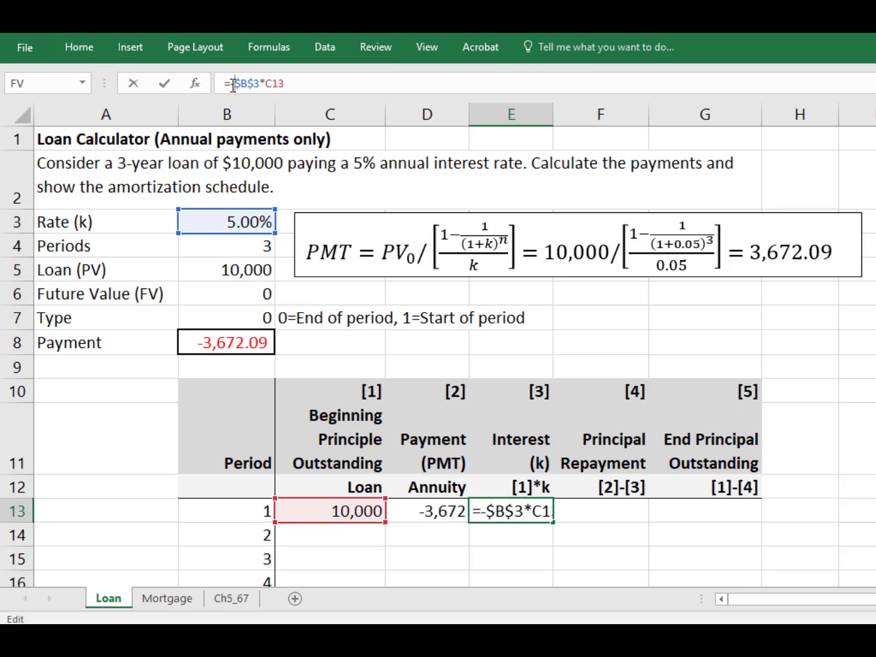
{"action": "key", "text": "Return"}
{"action": "key", "text": "Up"}
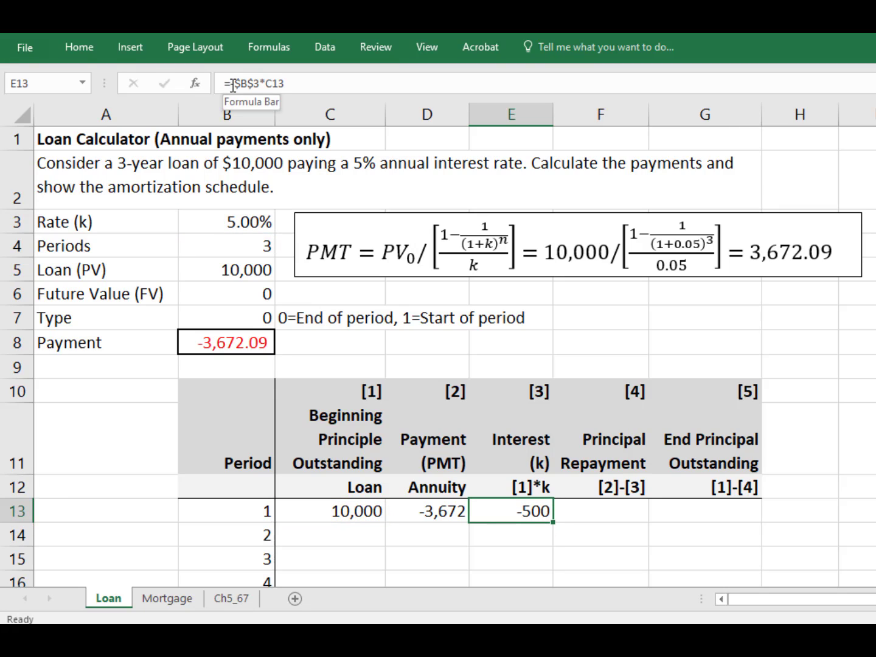
Step: Set period 1's principal repayment to the payment minus the interest, =D13-E13
{"action": "key", "text": "Right"}
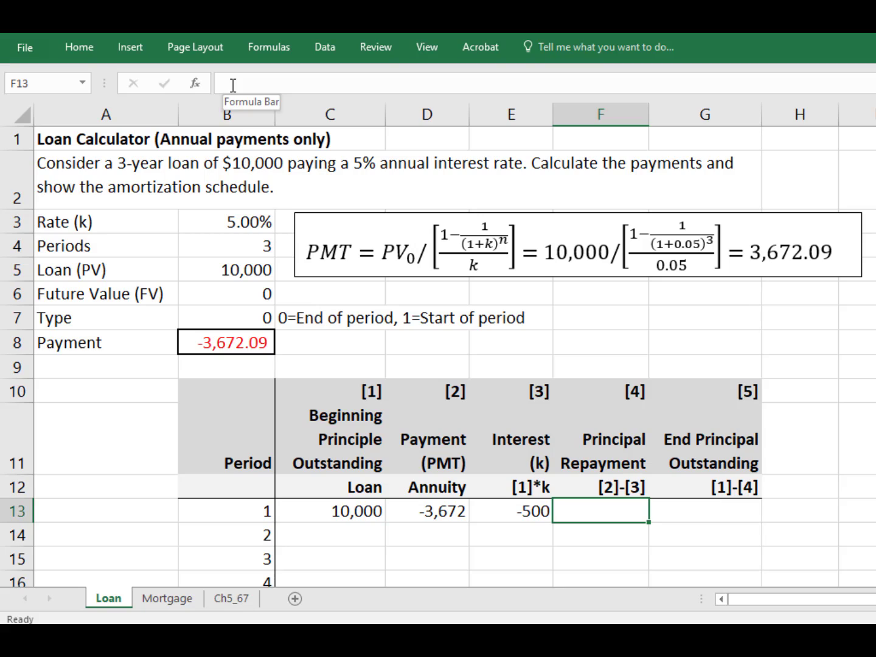
{"action": "key", "text": "Left"}
{"action": "key", "text": "Left"}
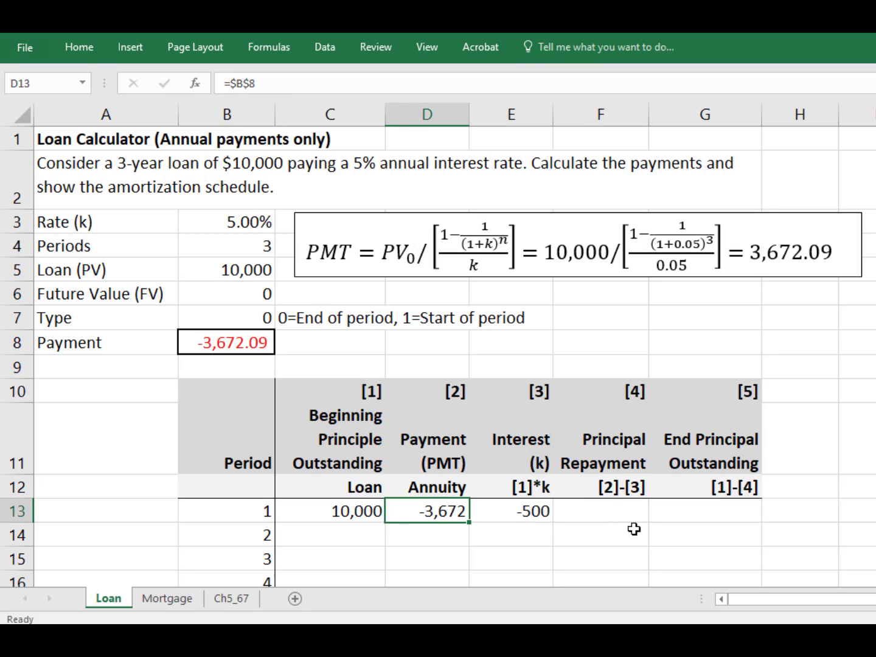
{"action": "left_click", "coordinate": [620, 515]}
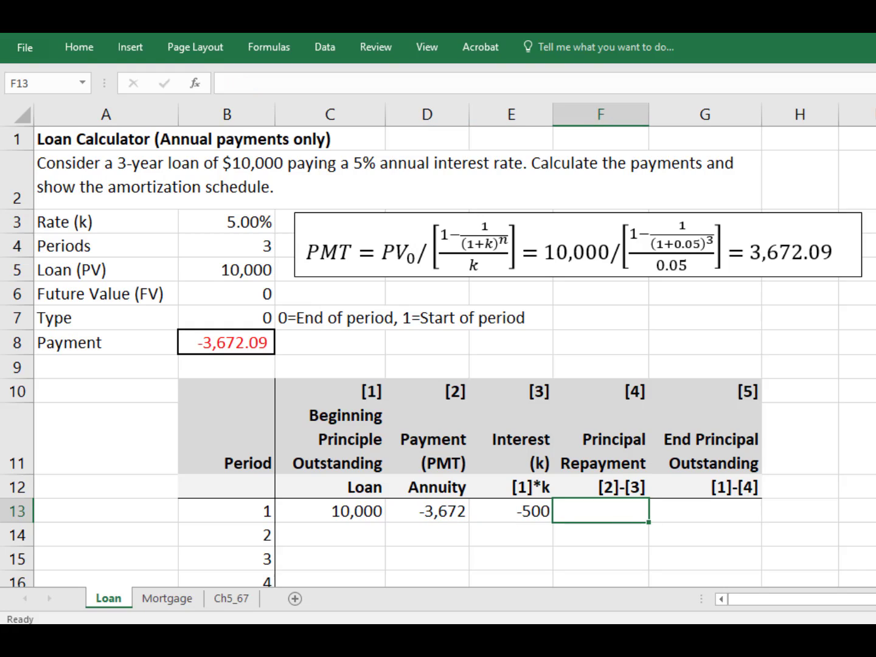
{"action": "type", "text": "="}
{"action": "key", "text": "Left"}
{"action": "key", "text": "Left"}
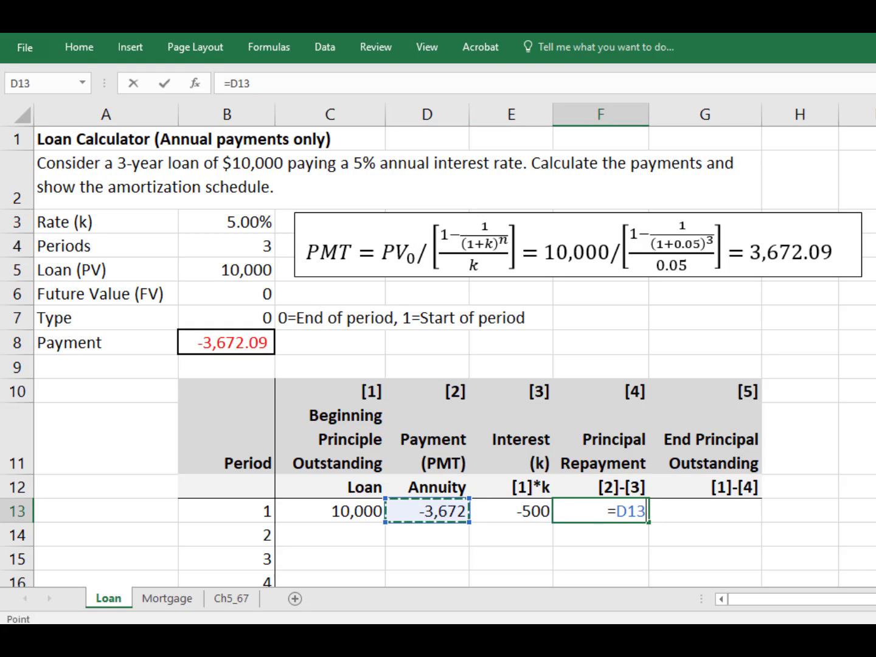
{"action": "type", "text": "-"}
{"action": "key", "text": "Left"}
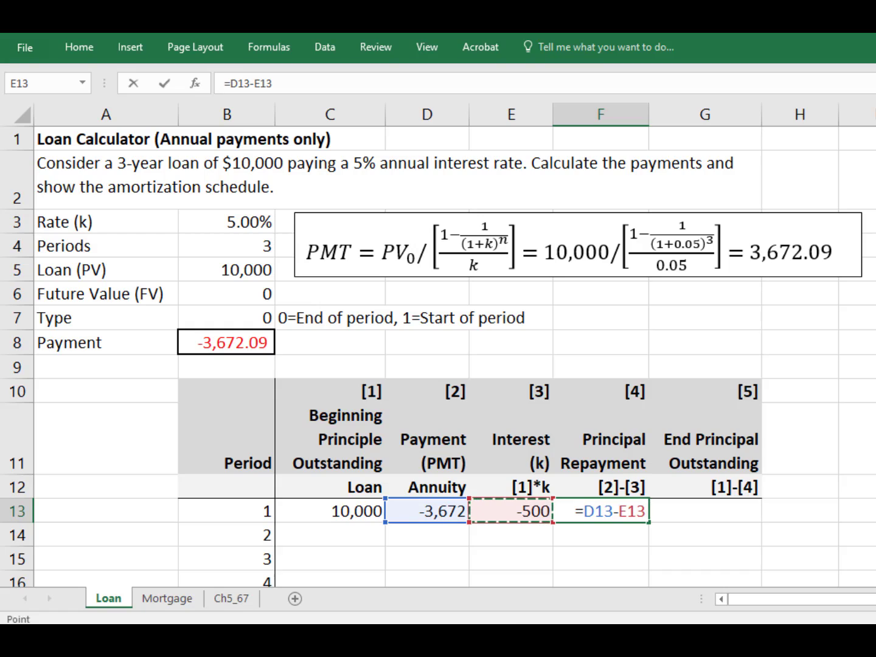
{"action": "key", "text": "Return"}
{"action": "key", "text": "Up"}
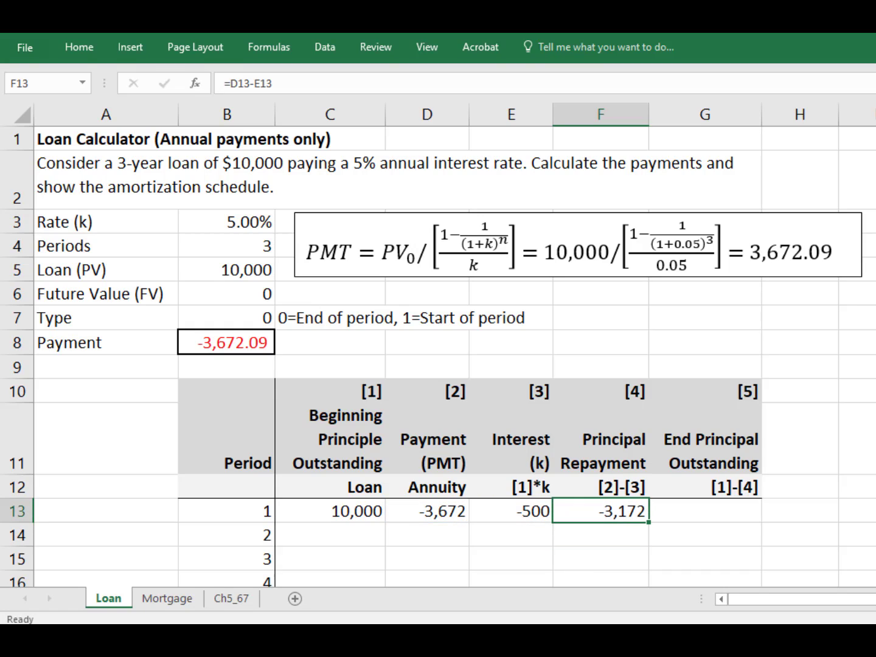
Step: Set period 1's end principal outstanding to the beginning principal plus the repayment, =C13+F13
{"action": "left_click", "coordinate": [731, 510]}
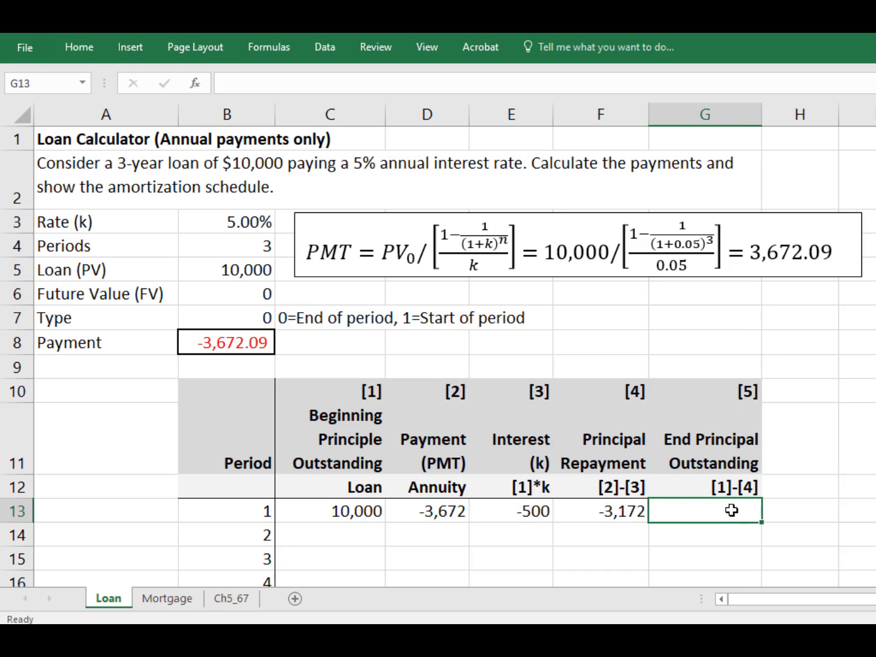
{"action": "type", "text": "="}
{"action": "key", "text": "Left"}
{"action": "key", "text": "Left"}
{"action": "key", "text": "Left"}
{"action": "key", "text": "Left"}
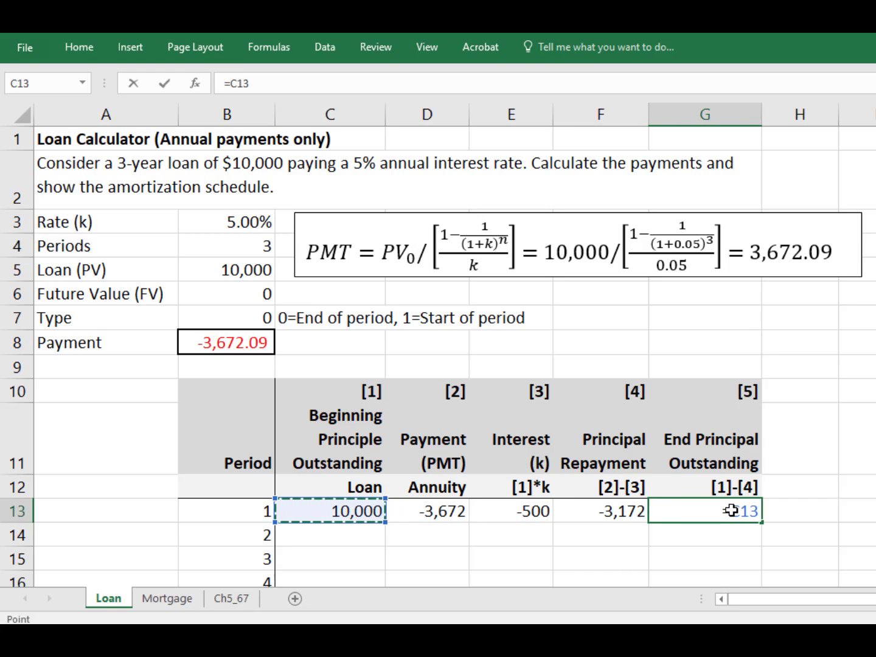
{"action": "type", "text": "+"}
{"action": "key", "text": "Left"}
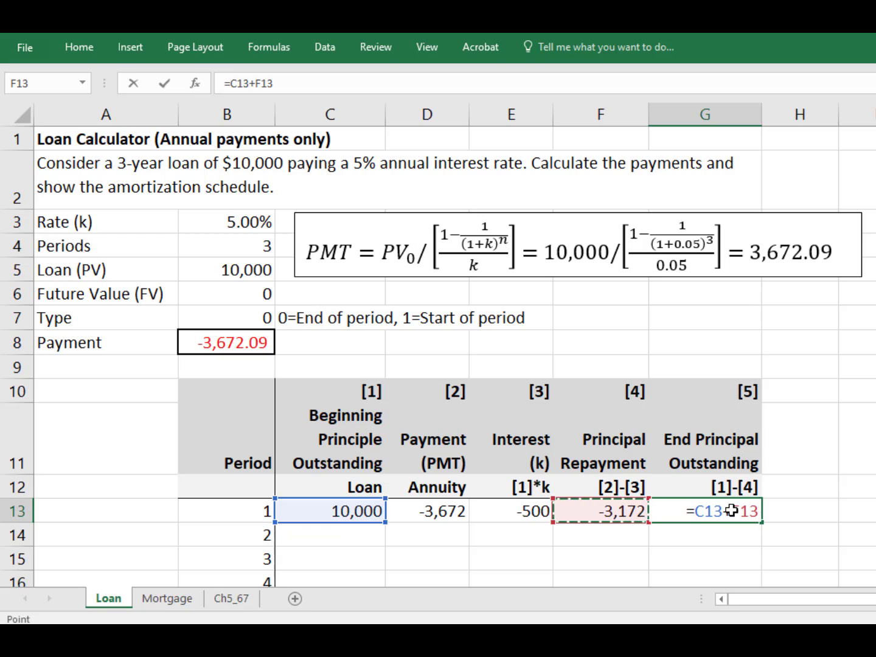
{"action": "key", "text": "Return"}
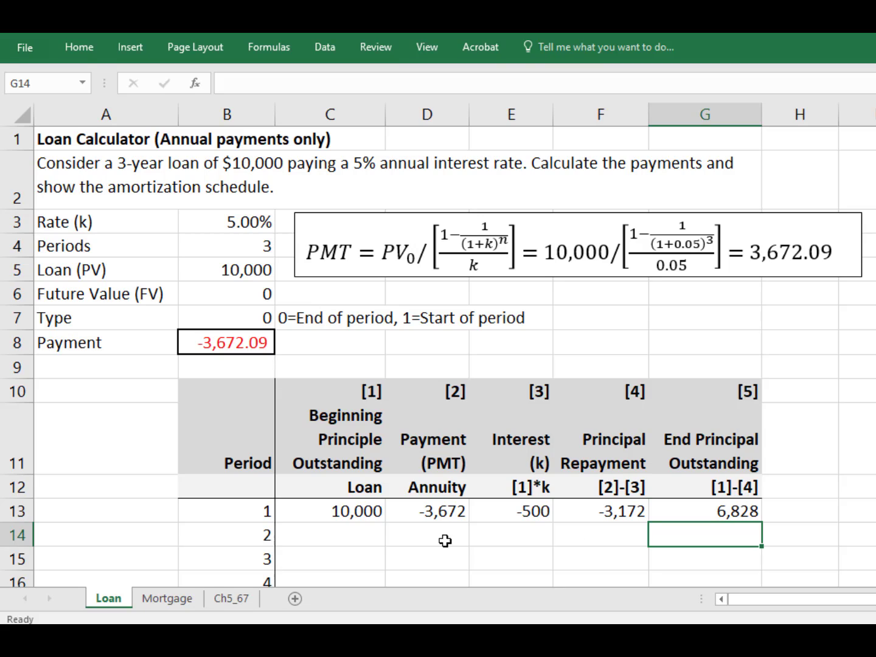
Step: Set period 2's beginning principal outstanding to reference period 1's end principal, =G13
{"action": "left_click", "coordinate": [343, 543]}
{"action": "type", "text": "="}
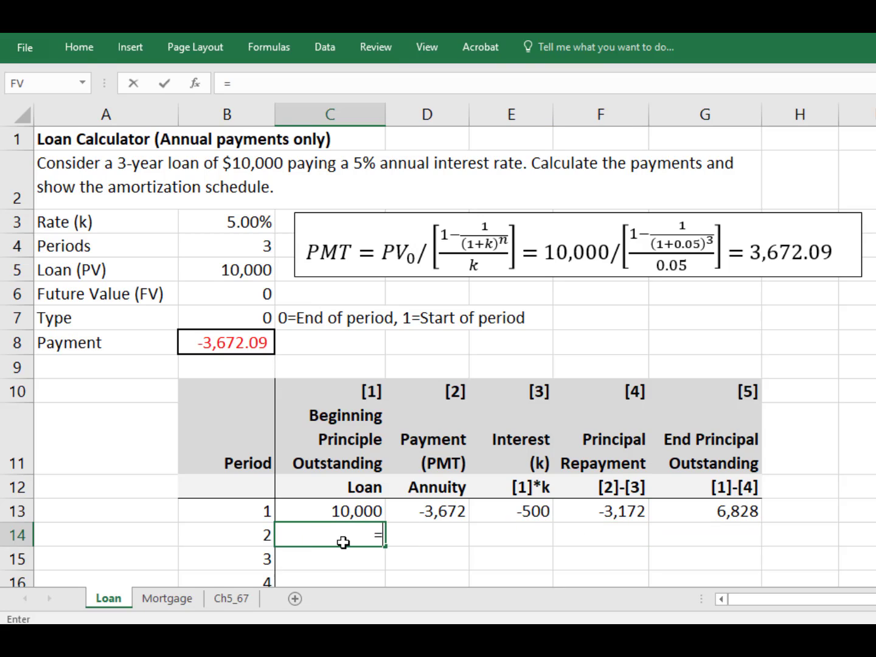
{"action": "left_click", "coordinate": [735, 512]}
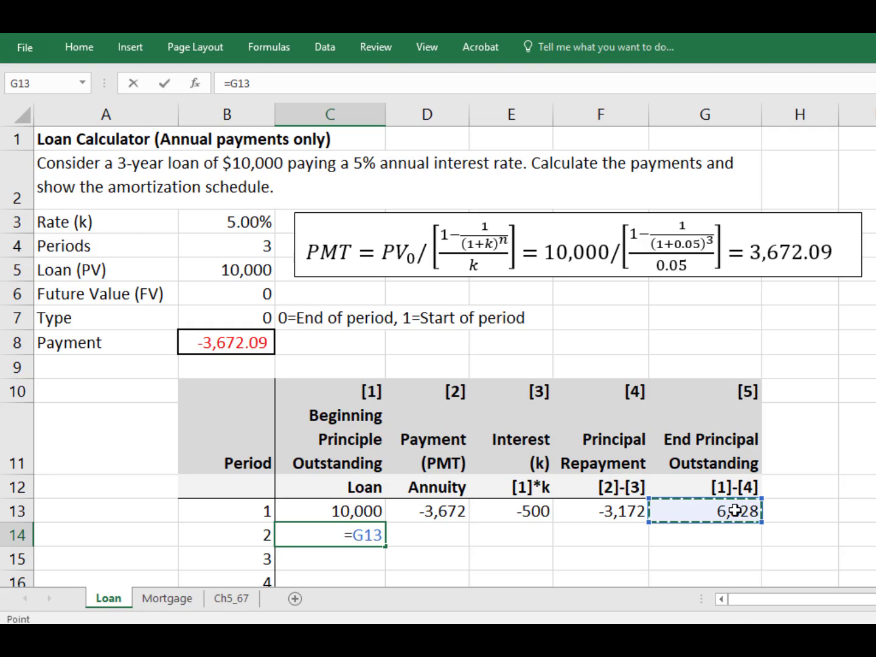
{"action": "key", "text": "Return"}
{"action": "key", "text": "Up"}
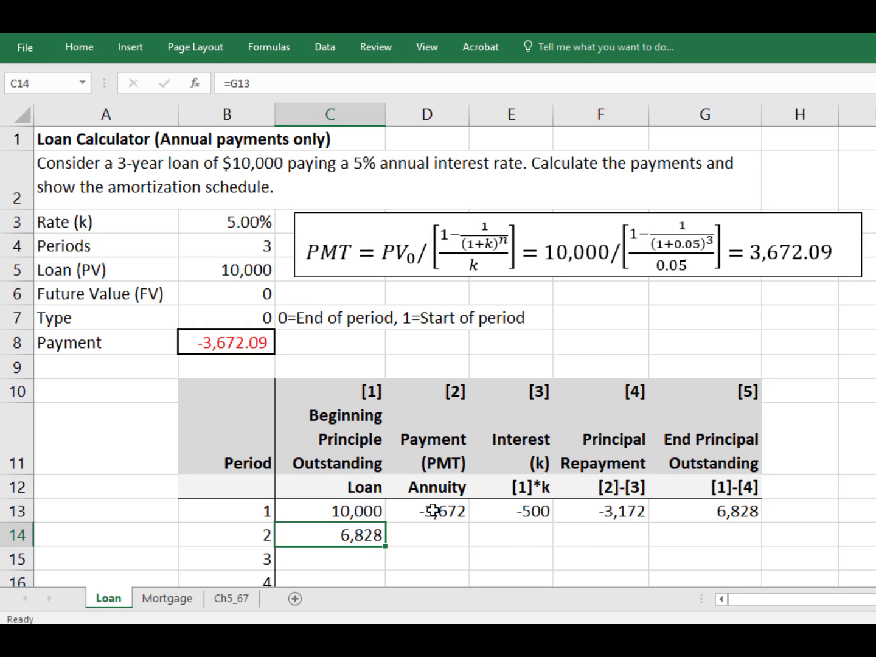
Step: Fill period 1's payment, interest, repayment and end principal formulas down into period 2 and check the copied formulas
{"action": "left_click_drag", "start_coordinate": [432, 511], "coordinate": [711, 512]}
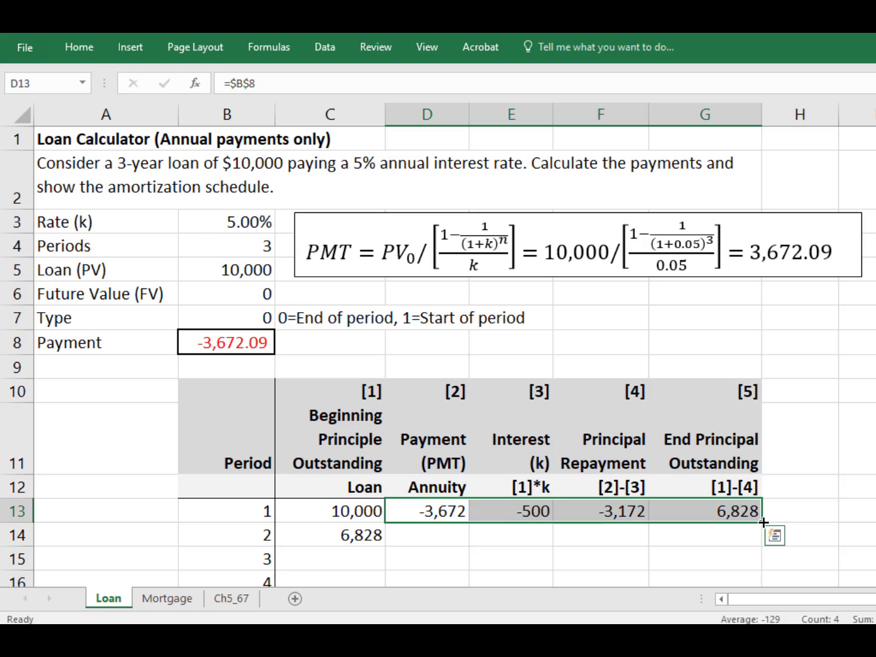
{"action": "left_click_drag", "start_coordinate": [765, 523], "coordinate": [764, 548]}
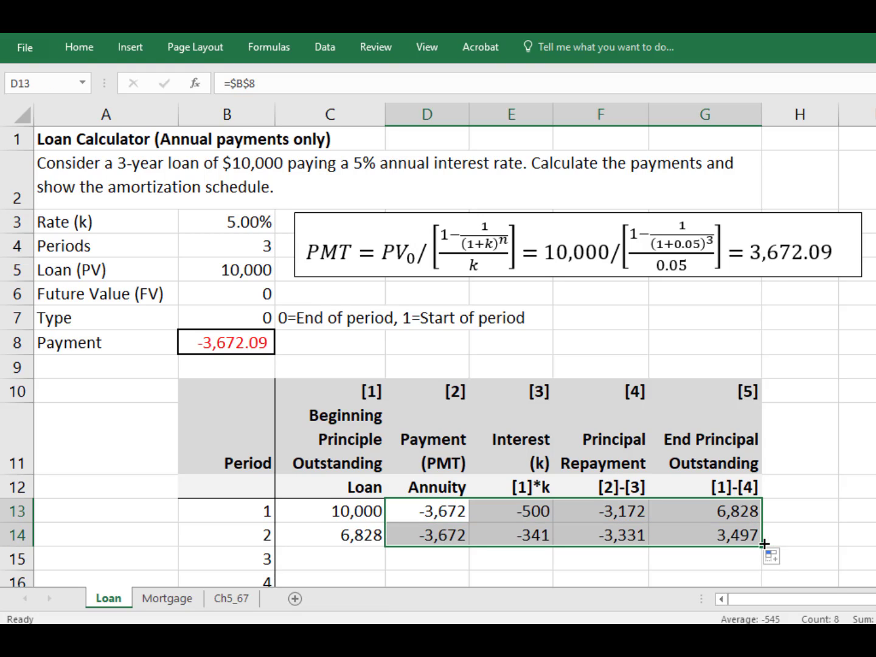
{"action": "left_click", "coordinate": [453, 535]}
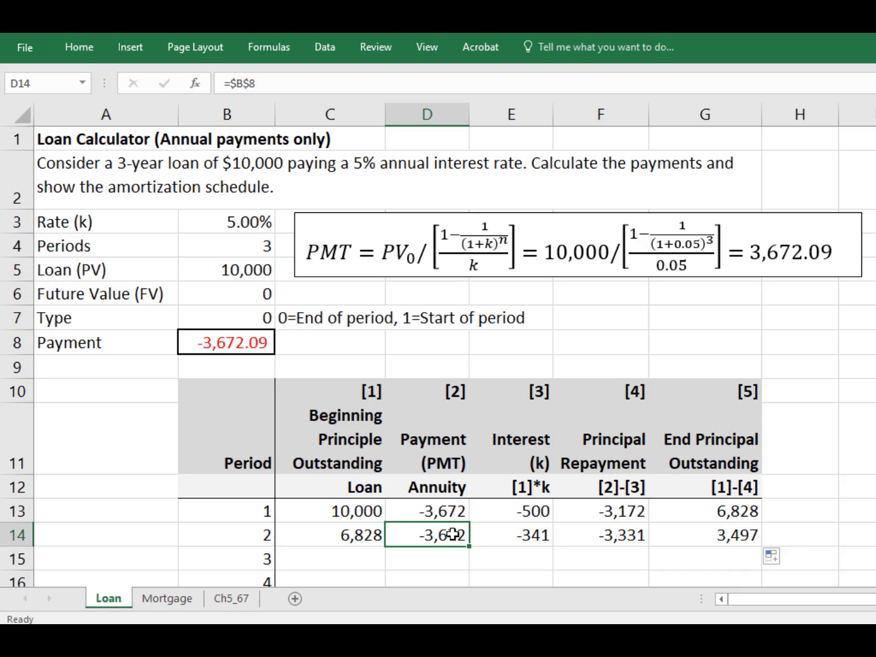
{"action": "double_click", "coordinate": [454, 534]}
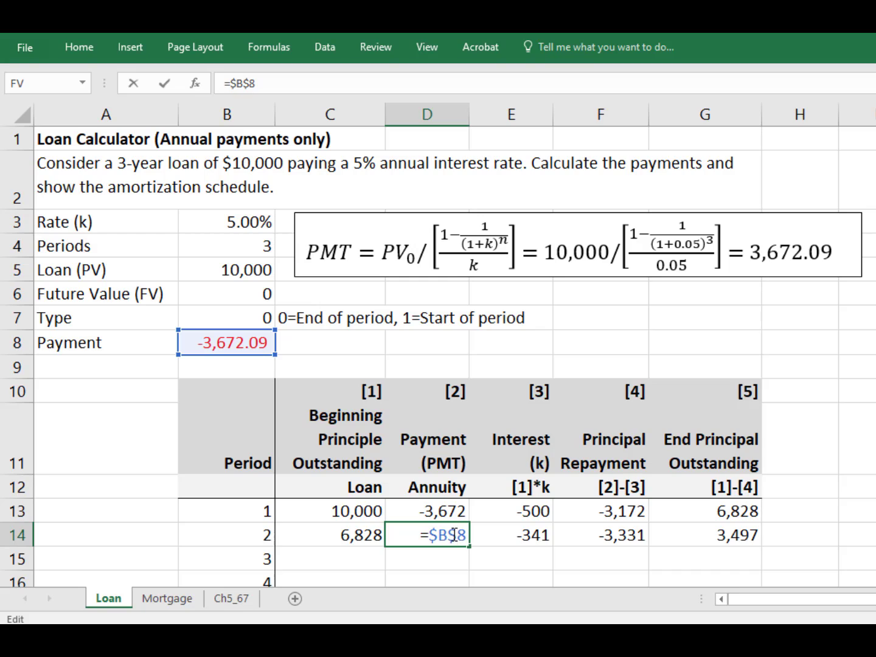
{"action": "key", "text": "Escape"}
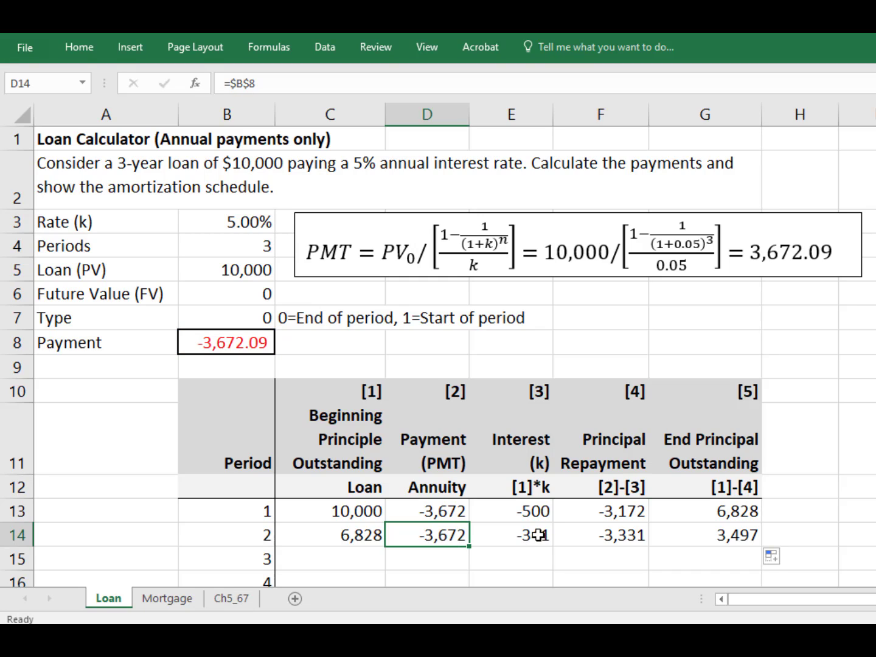
{"action": "double_click", "coordinate": [538, 535]}
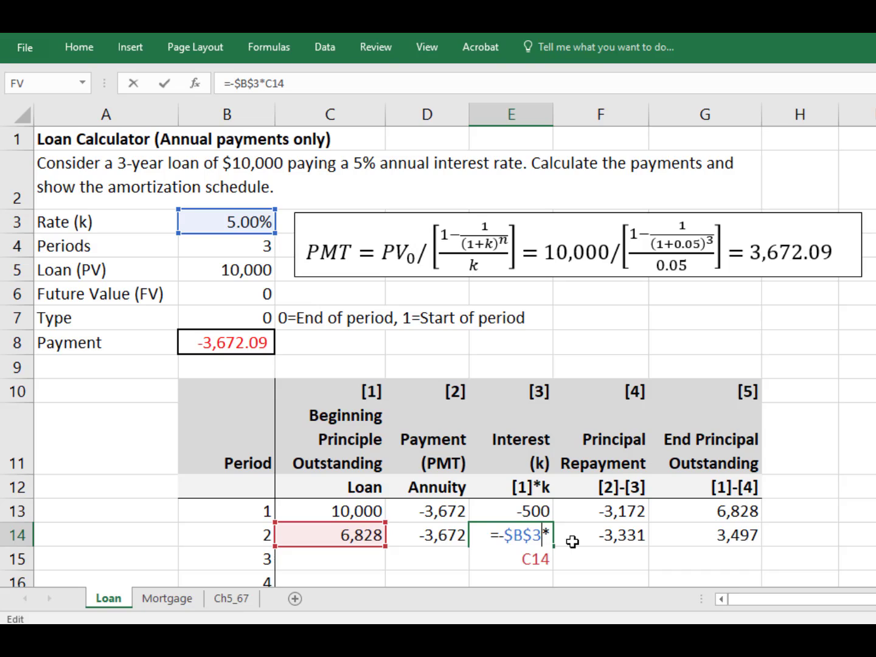
{"action": "key", "text": "Escape"}
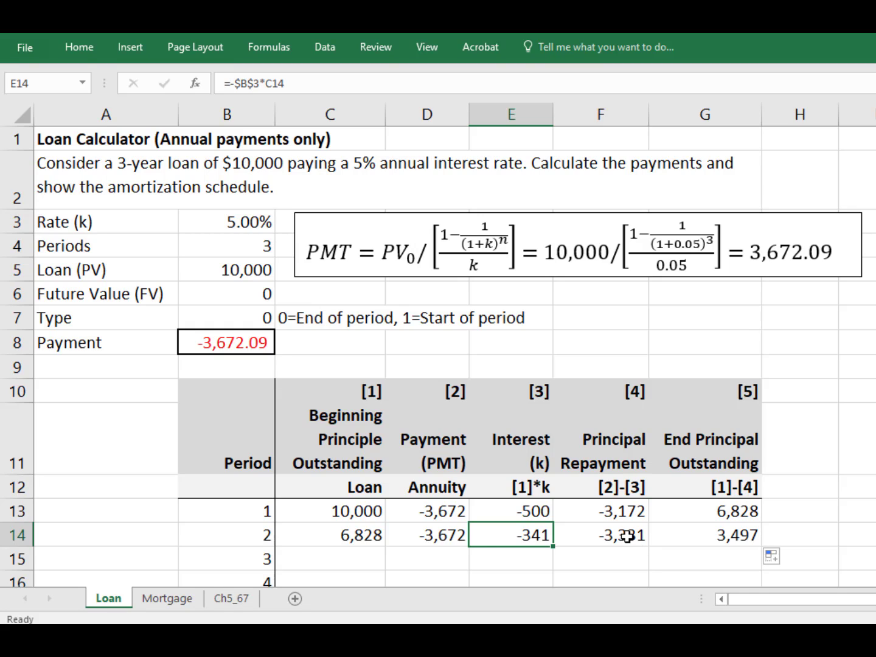
Step: Fill period 2's row from beginning principal through end principal down into period 3
{"action": "left_click", "coordinate": [372, 535]}
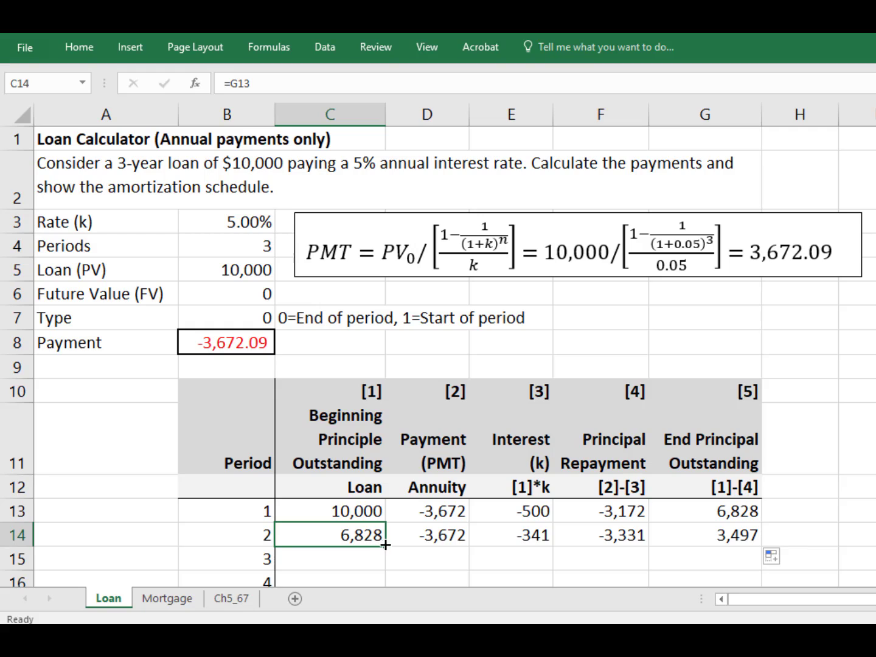
{"action": "mouse_move", "coordinate": [386, 546]}
{"action": "left_mouse_down"}
{"action": "mouse_move", "coordinate": [381, 560]}
{"action": "mouse_move", "coordinate": [390, 528]}
{"action": "mouse_move", "coordinate": [381, 544]}
{"action": "left_mouse_up"}
{"action": "key", "text": "shift+Right"}
{"action": "key", "text": "shift+Right"}
{"action": "key", "text": "shift+Right"}
{"action": "key", "text": "shift+Right"}
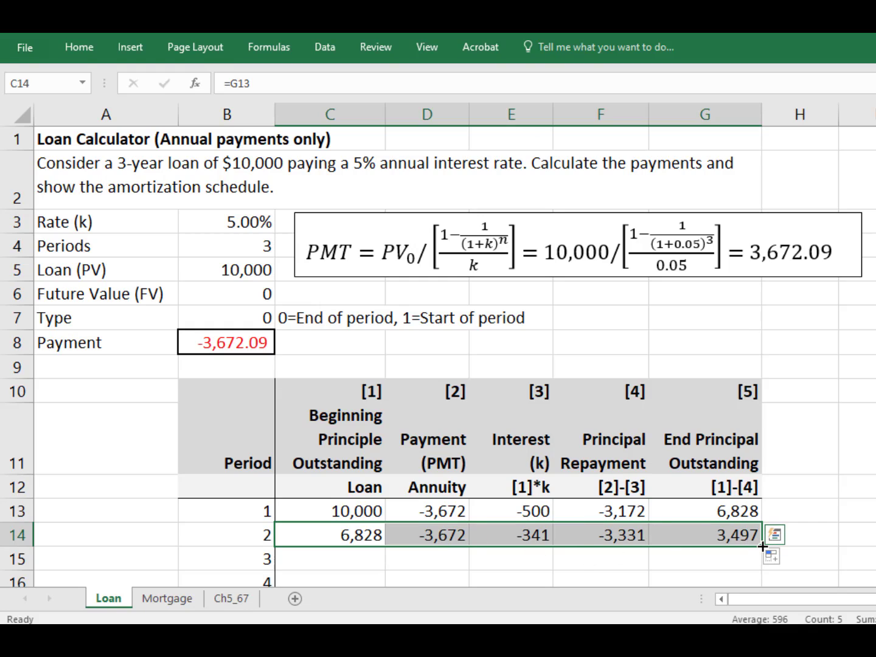
{"action": "left_click_drag", "start_coordinate": [762, 546], "coordinate": [758, 568]}
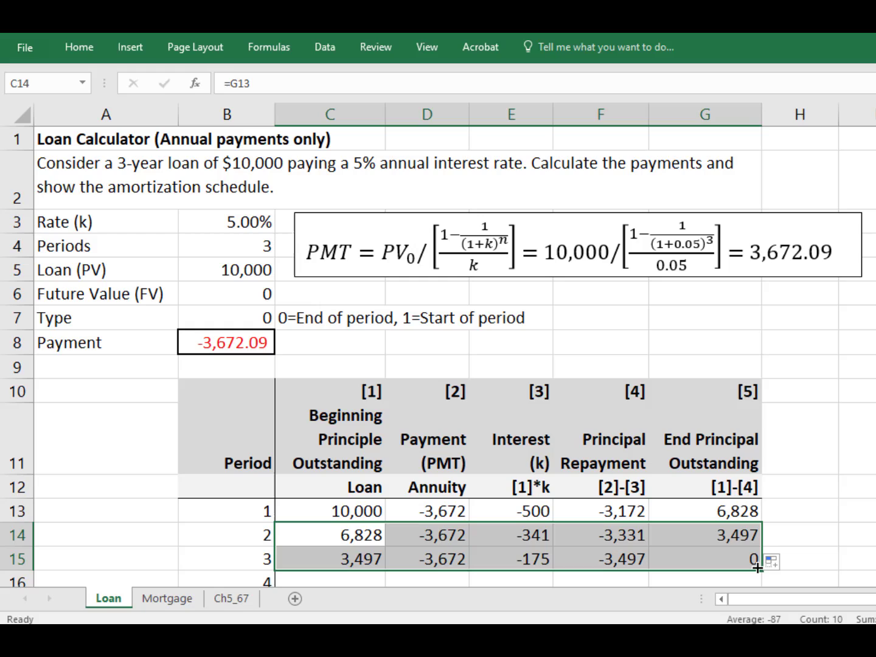
{"action": "left_click", "coordinate": [671, 539]}
{"action": "left_click", "coordinate": [674, 556]}
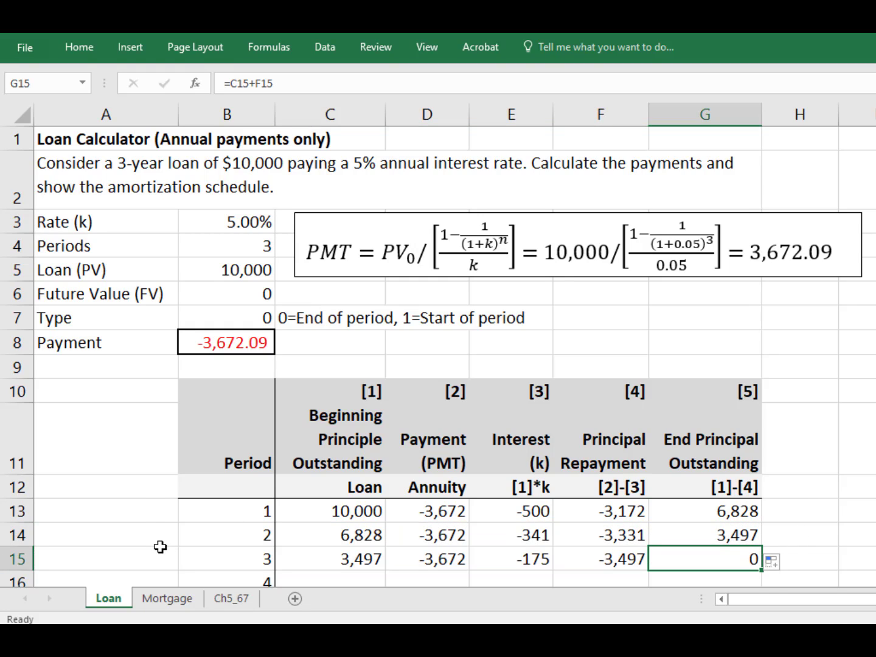